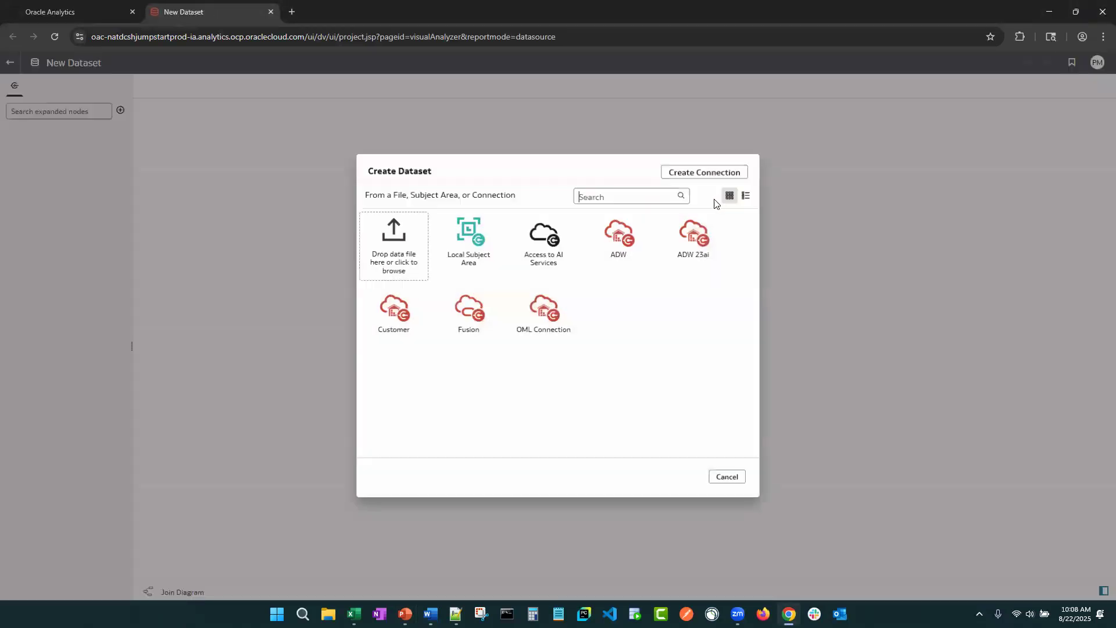
Start a dataset from the ADW 23ai connection and expand the SH schema's tables.
left_click(701, 242)
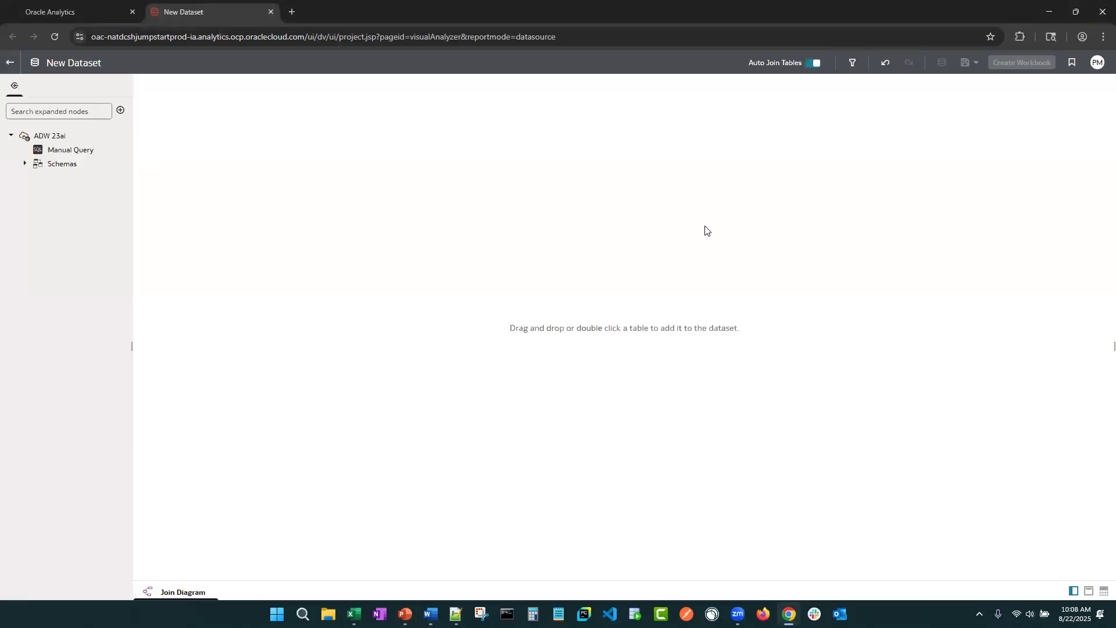
left_click(25, 164)
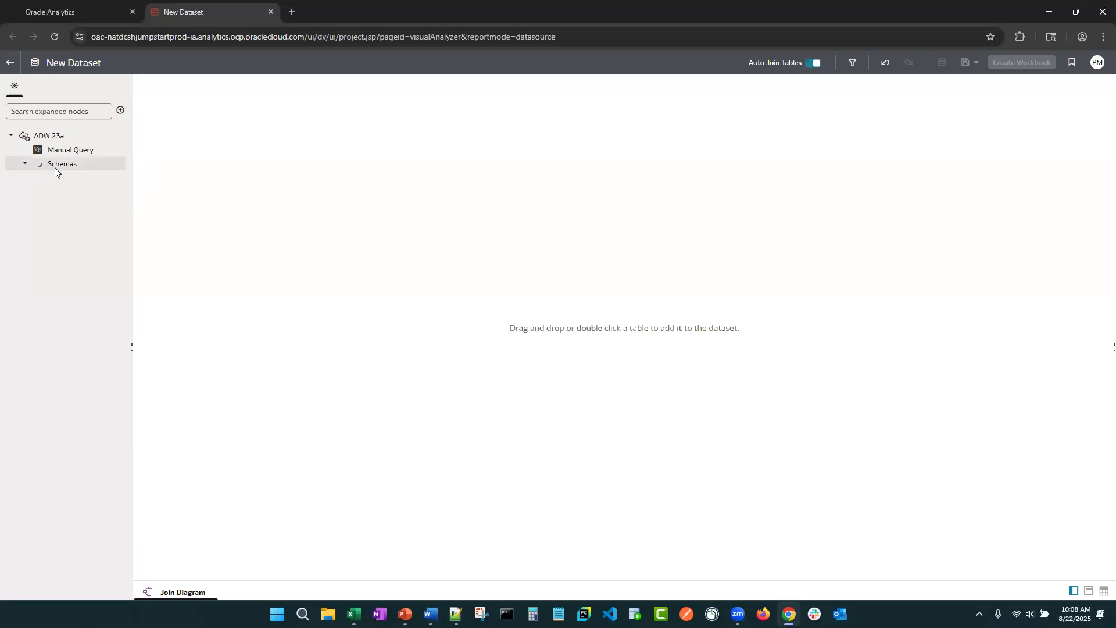
scroll(99, 197, "down", 3)
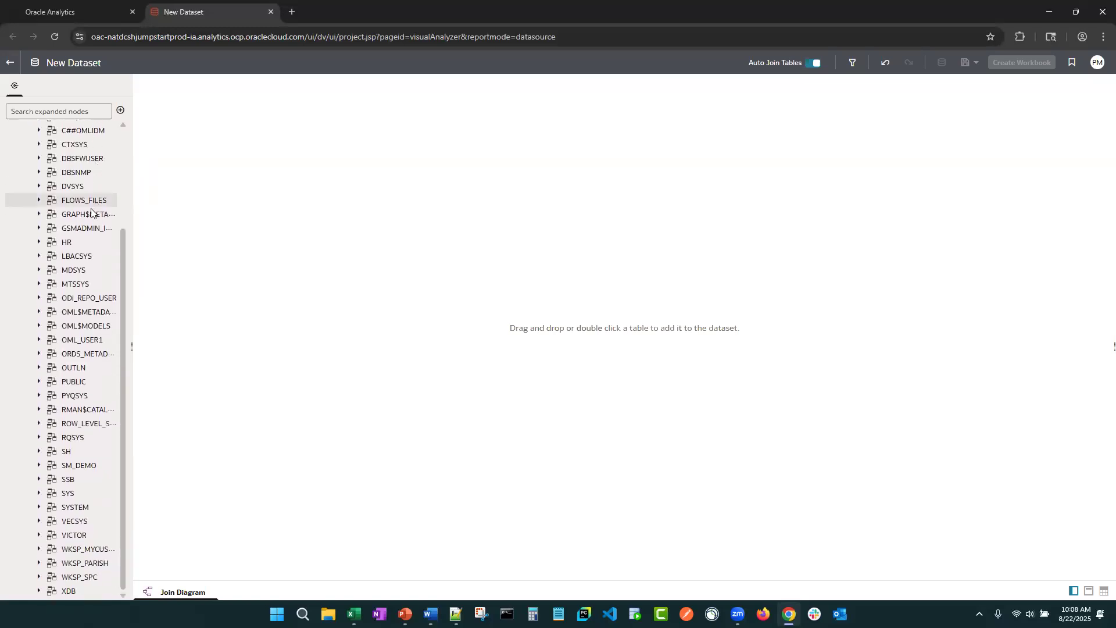
left_click(40, 452)
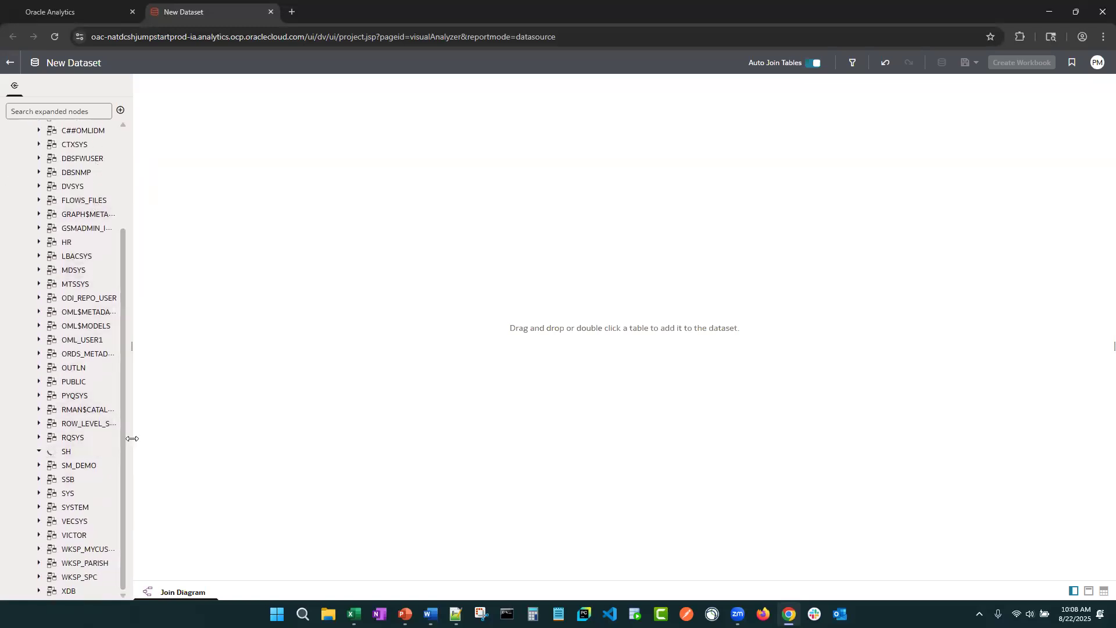
left_click_drag(132, 438, 159, 439)
Add the SALES and PRODUCTS tables and verify their PROD_ID inner join.
left_click_drag(86, 548, 294, 179)
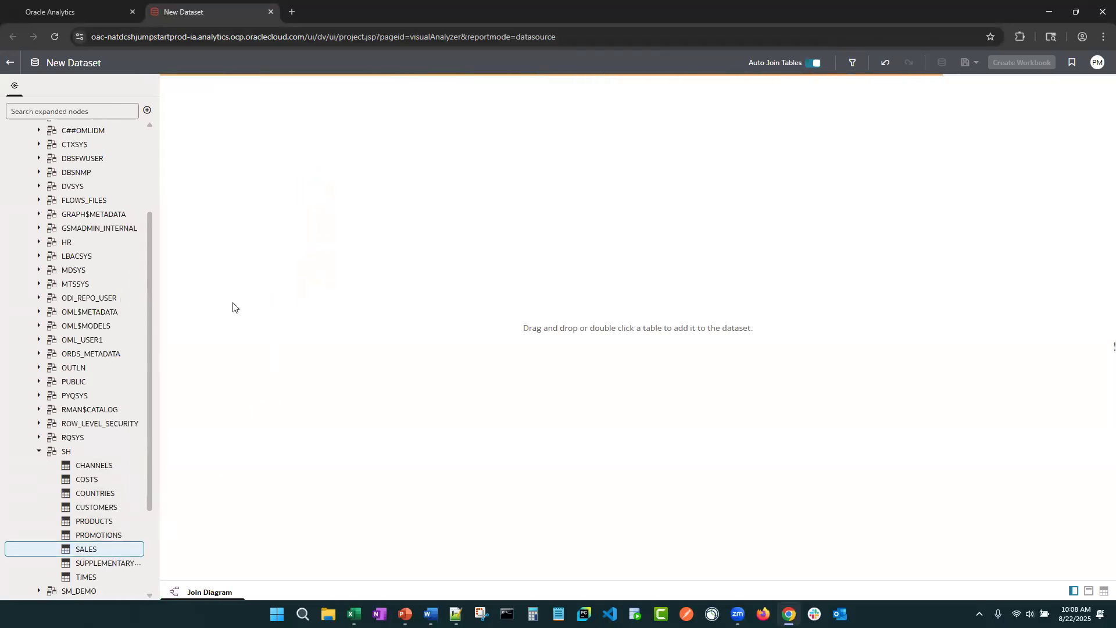
left_click_drag(87, 521, 226, 199)
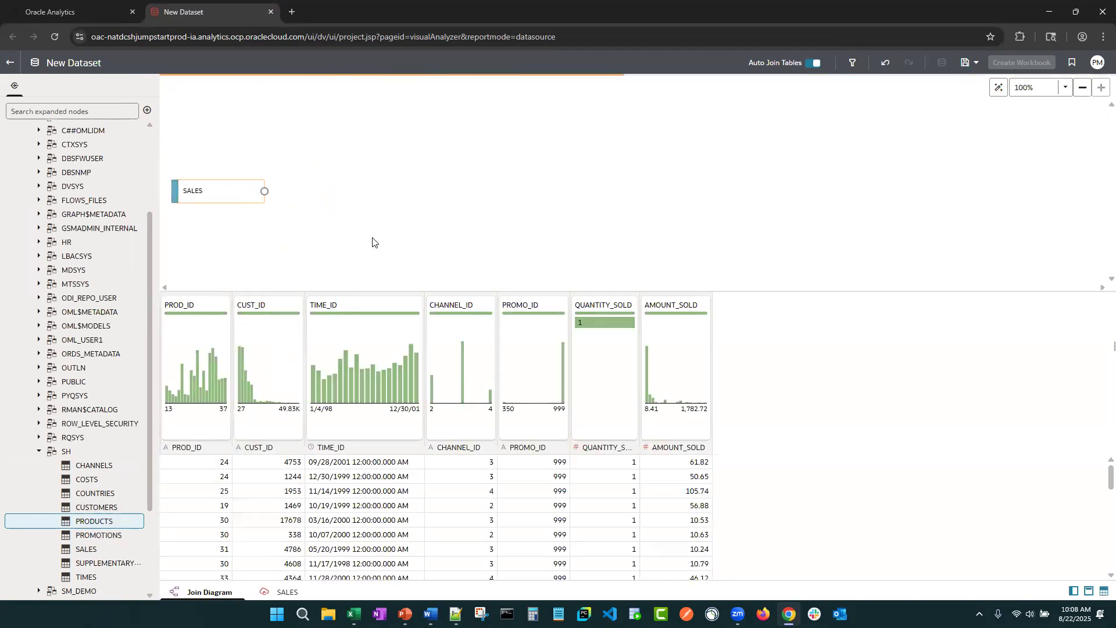
left_click(294, 191)
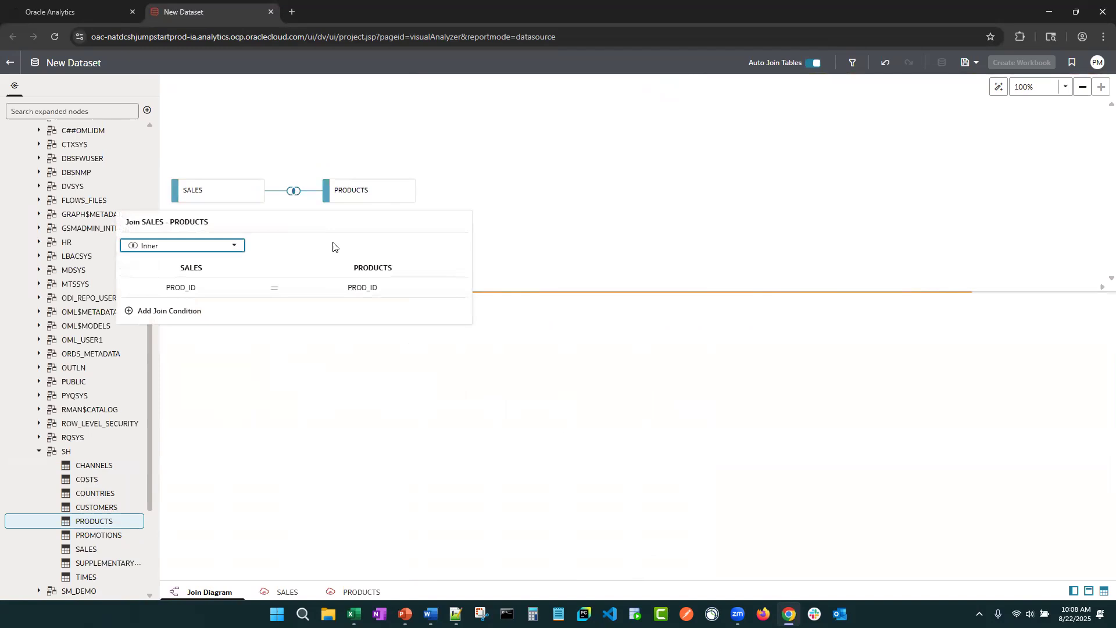
left_click(537, 235)
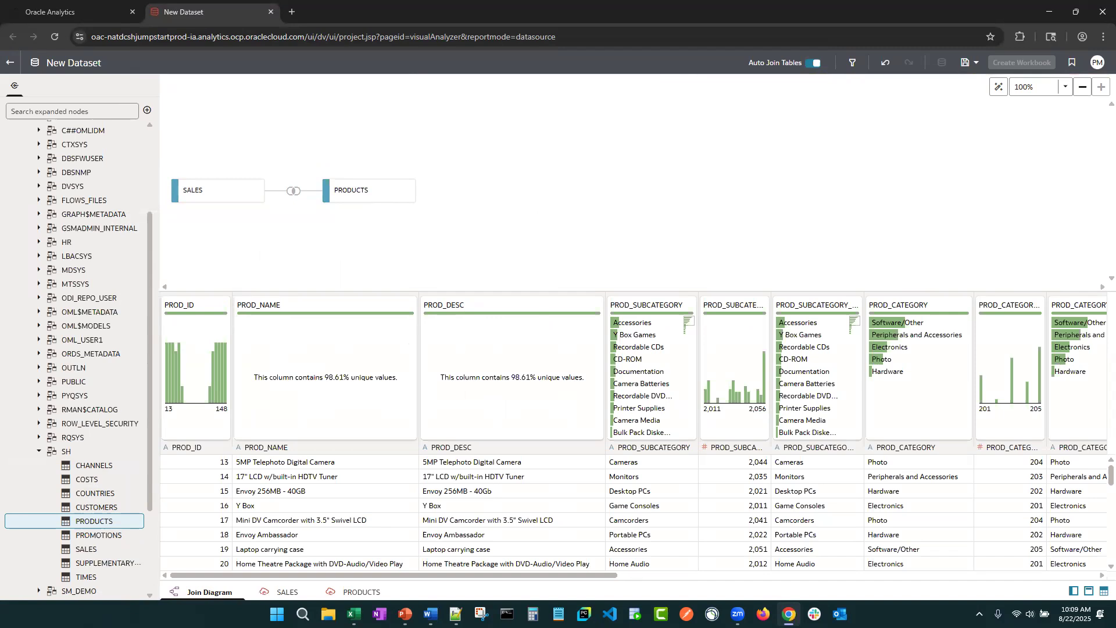
key("alt+Tab")
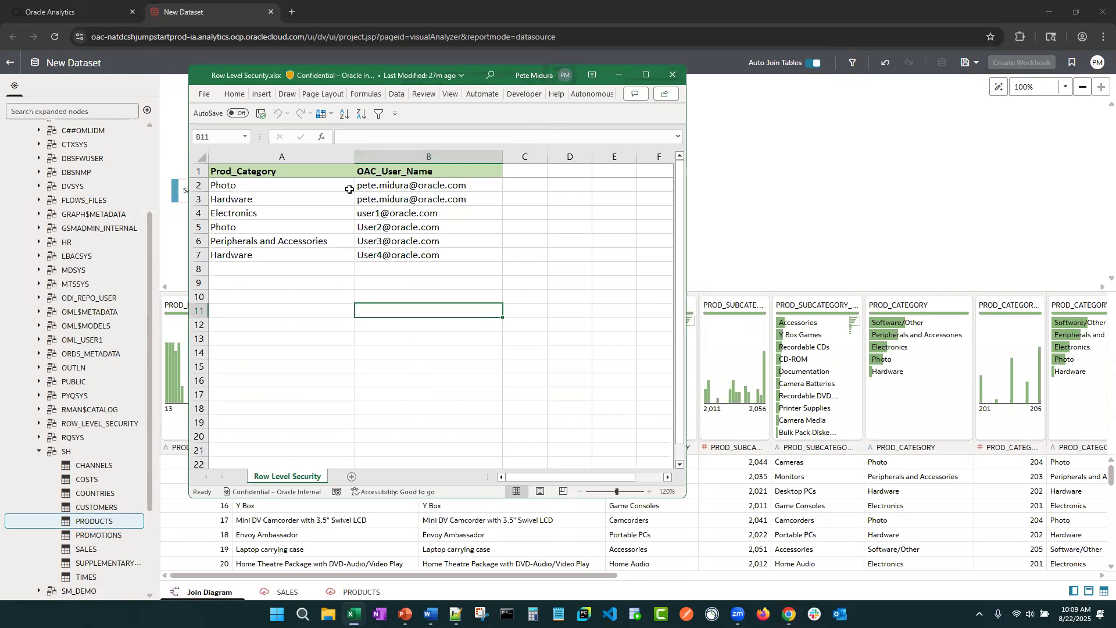
left_click_drag(356, 191, 361, 194)
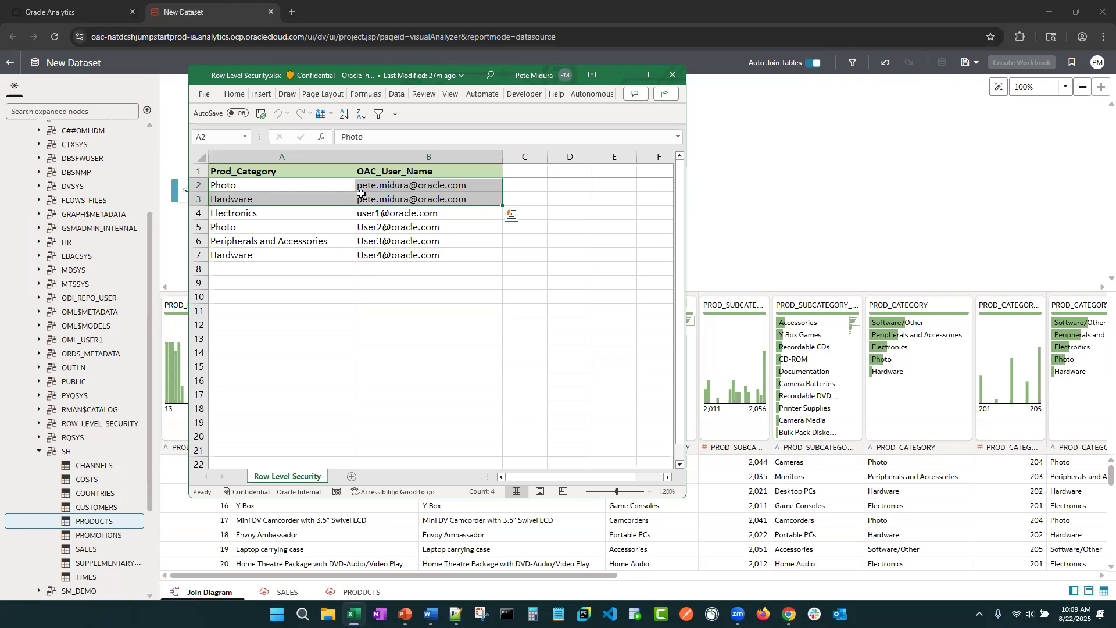
left_click(620, 75)
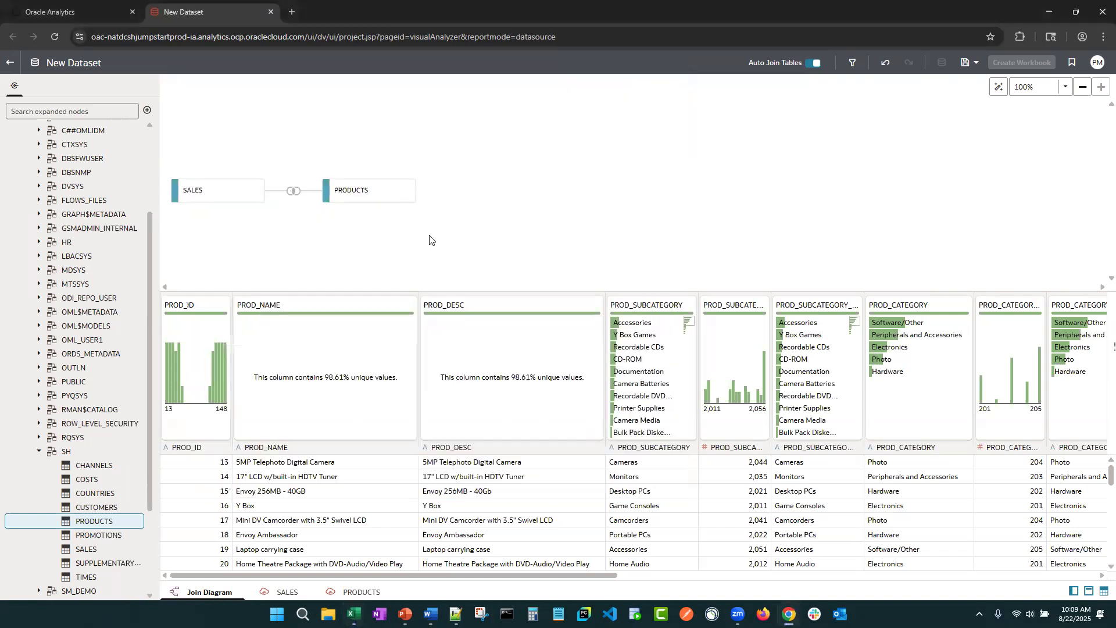
Add RLS_PRODUCTS from ROW_LEVEL_SECURITY beside PRODUCTS and verify the PROD_CATEGORY join.
left_click(39, 424)
left_click_drag(161, 424, 172, 424)
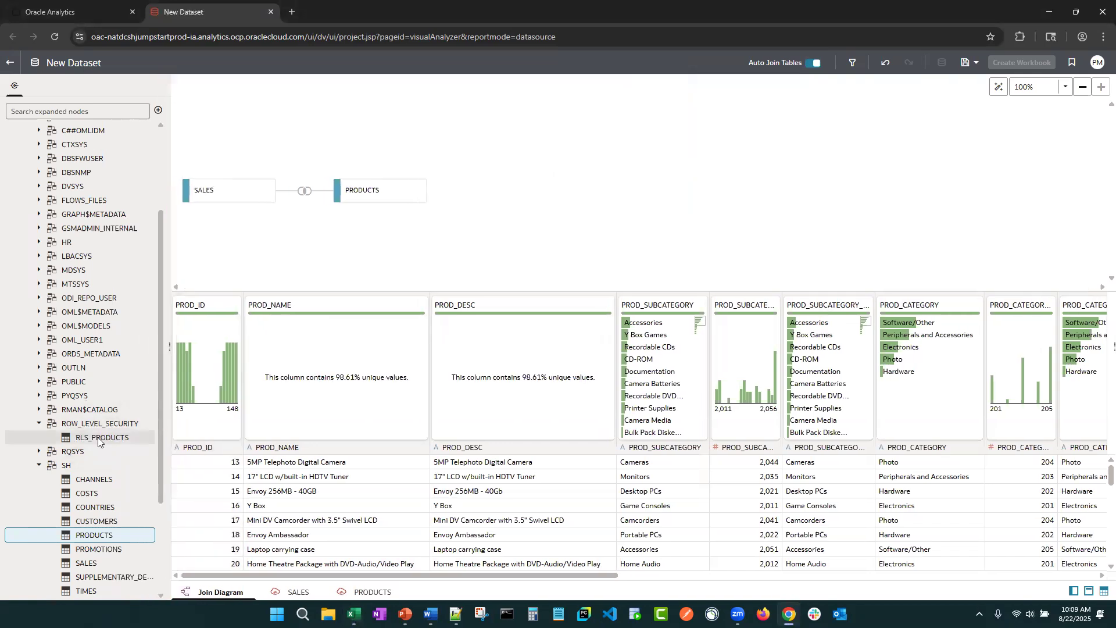
left_click_drag(91, 439, 373, 202)
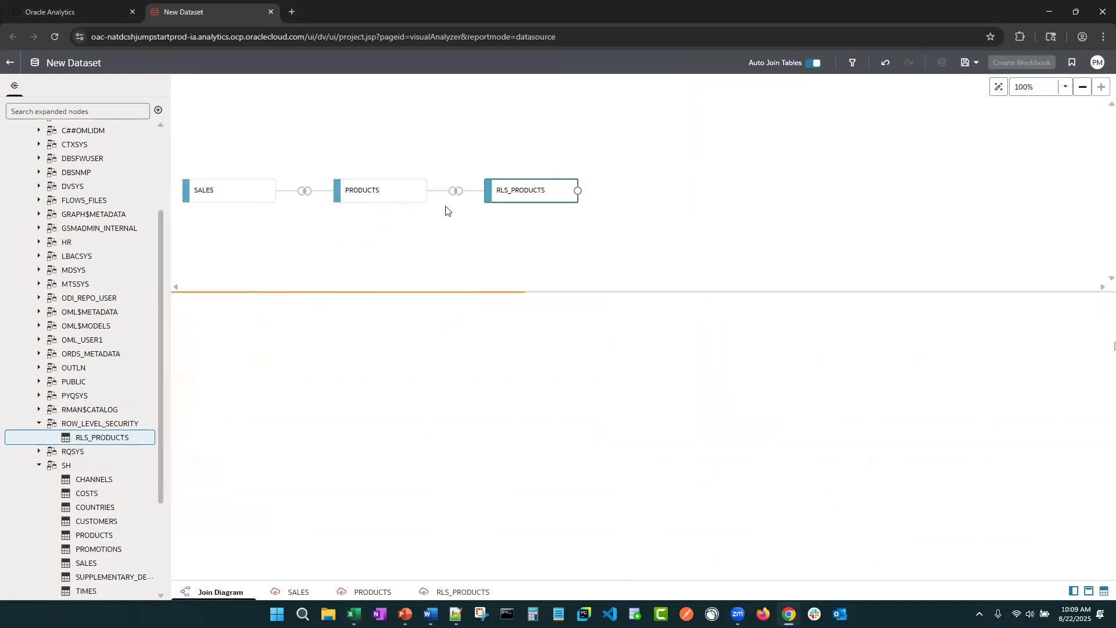
left_click(457, 191)
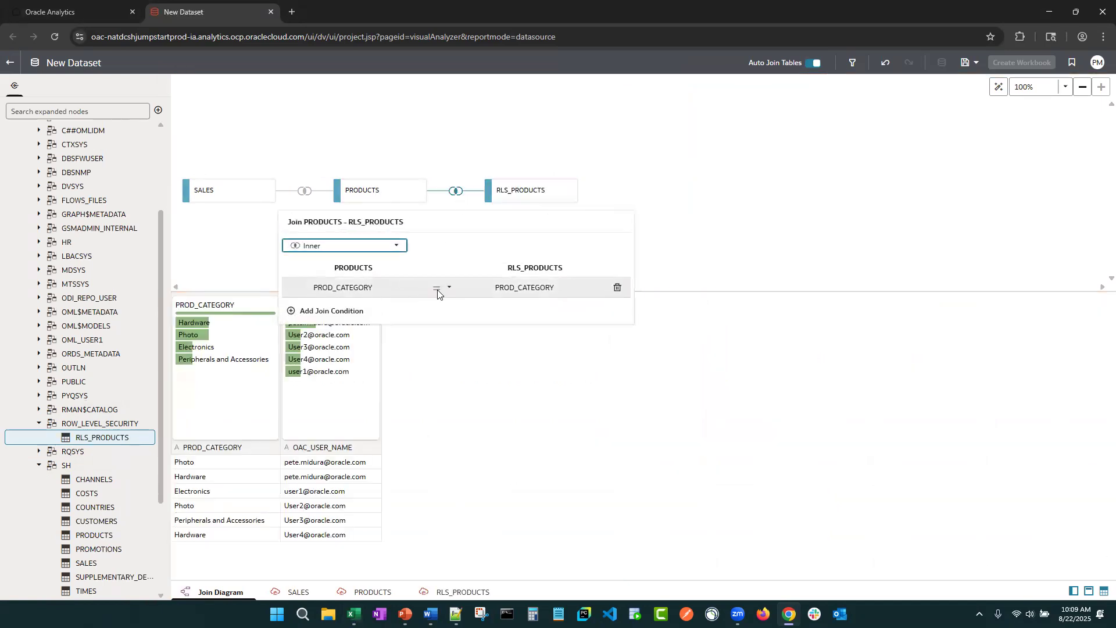
left_click(720, 173)
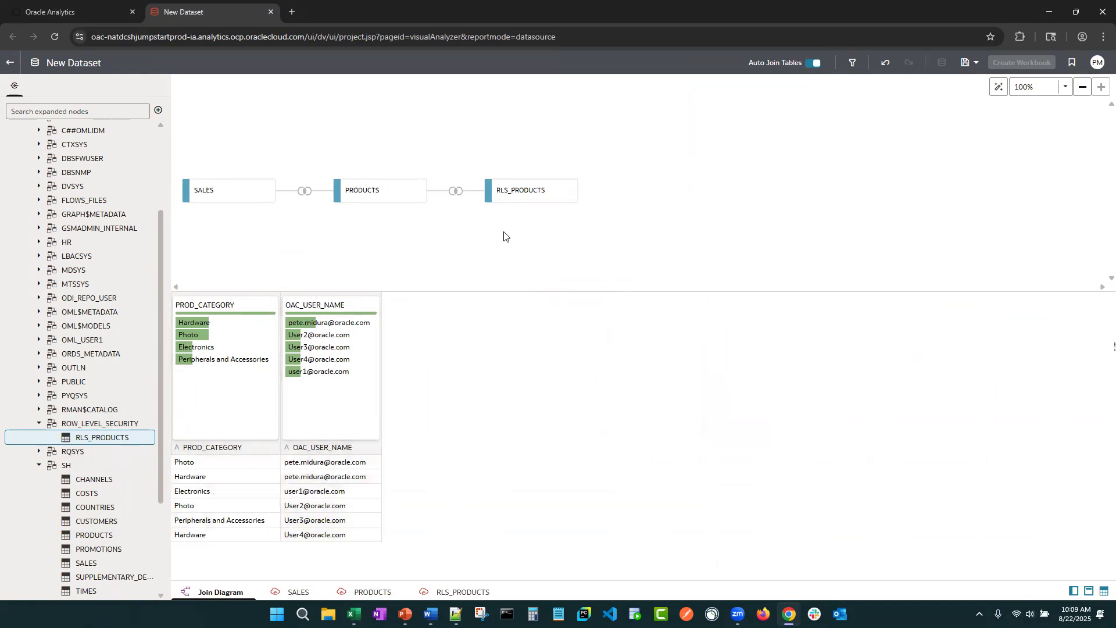
Switch the RLS_PRODUCTS definition to Enter SQL and load its preview rows.
double_click(521, 193)
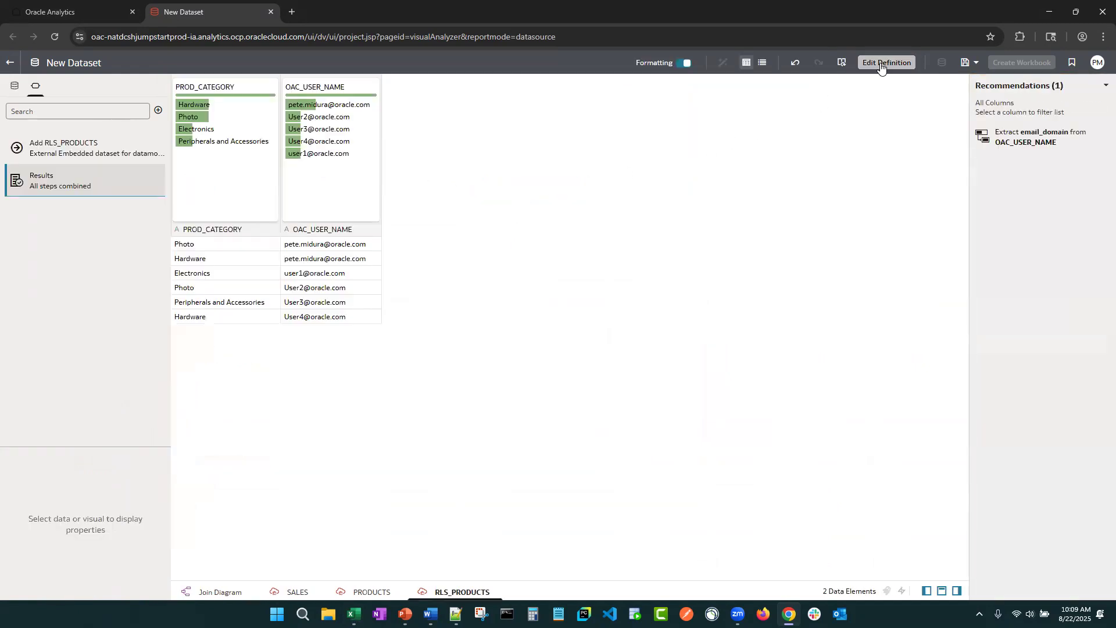
left_click(881, 64)
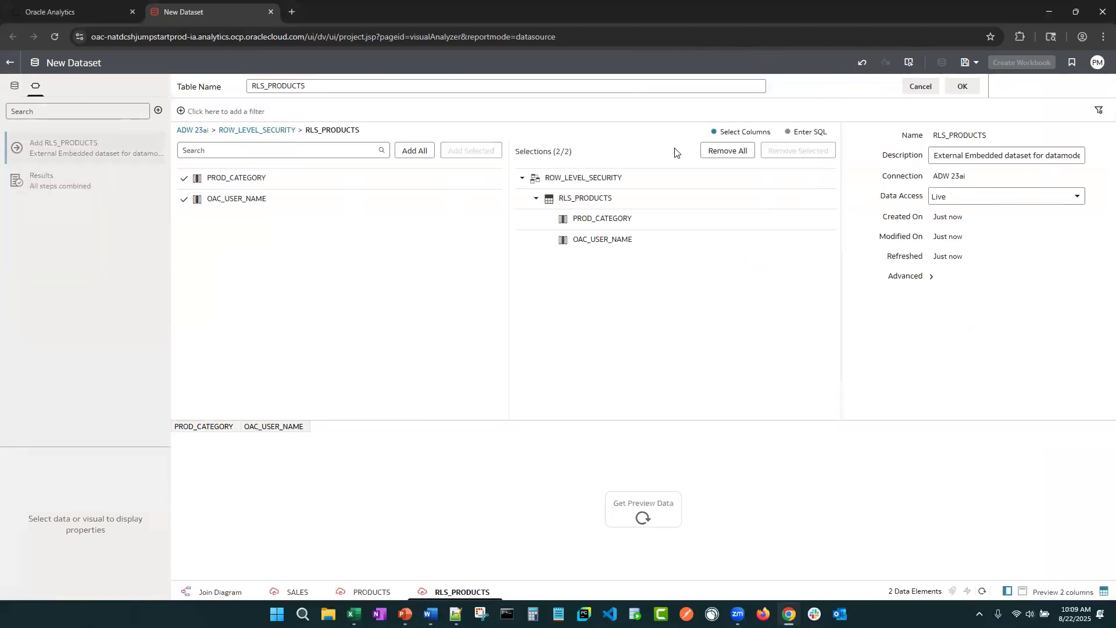
left_click(788, 132)
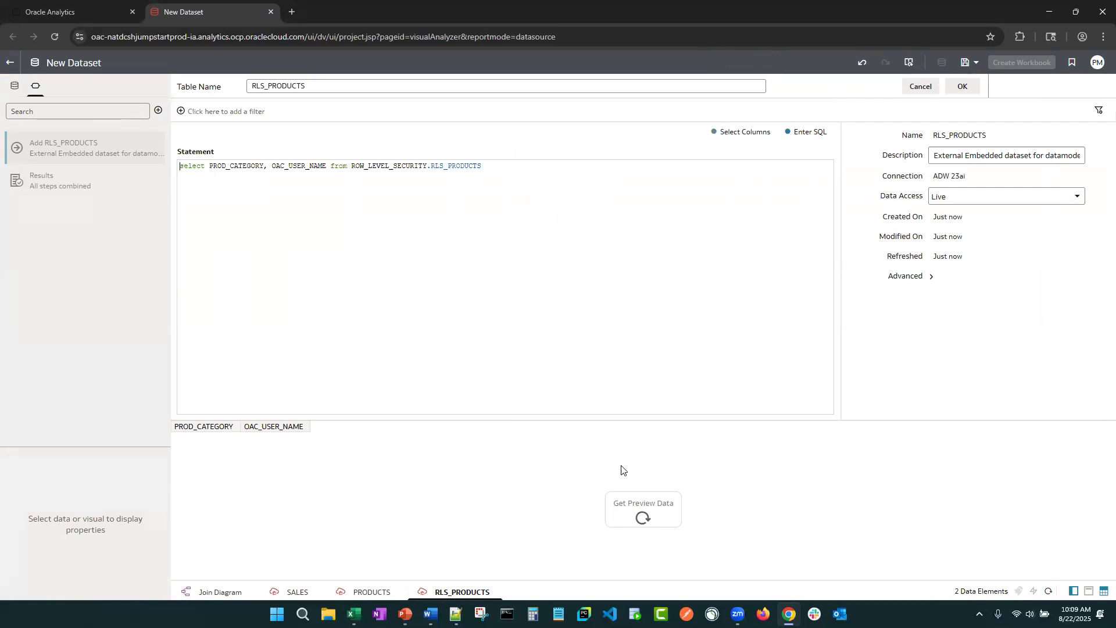
left_click(640, 516)
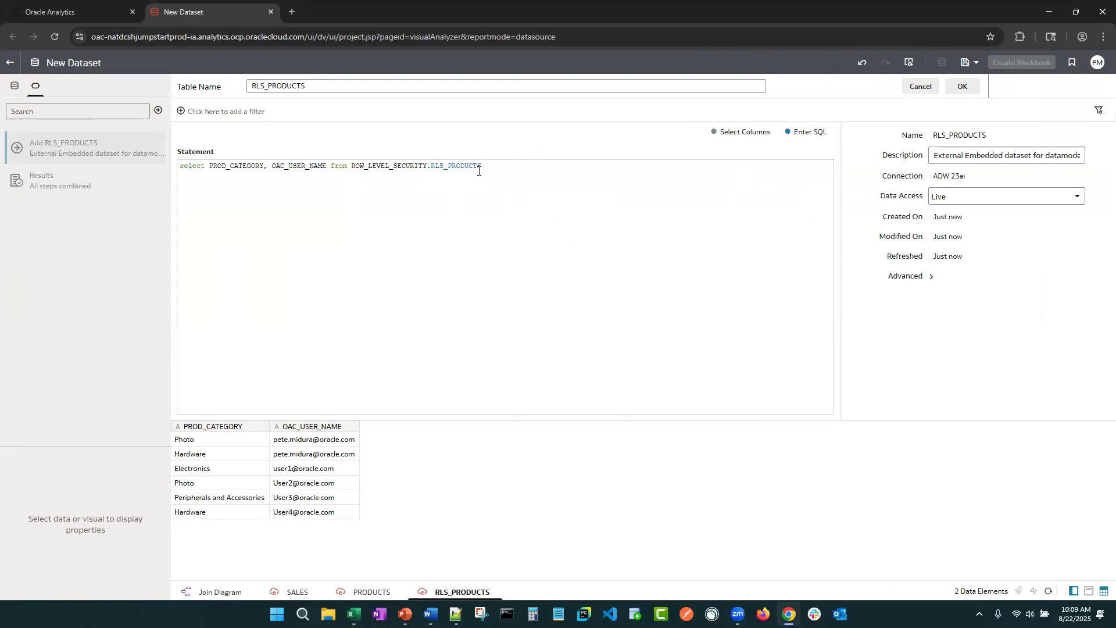
Add a WHERE clause matching OAC_USER_NAME to the pasted session user variable.
key("Return")
type("WHERE")
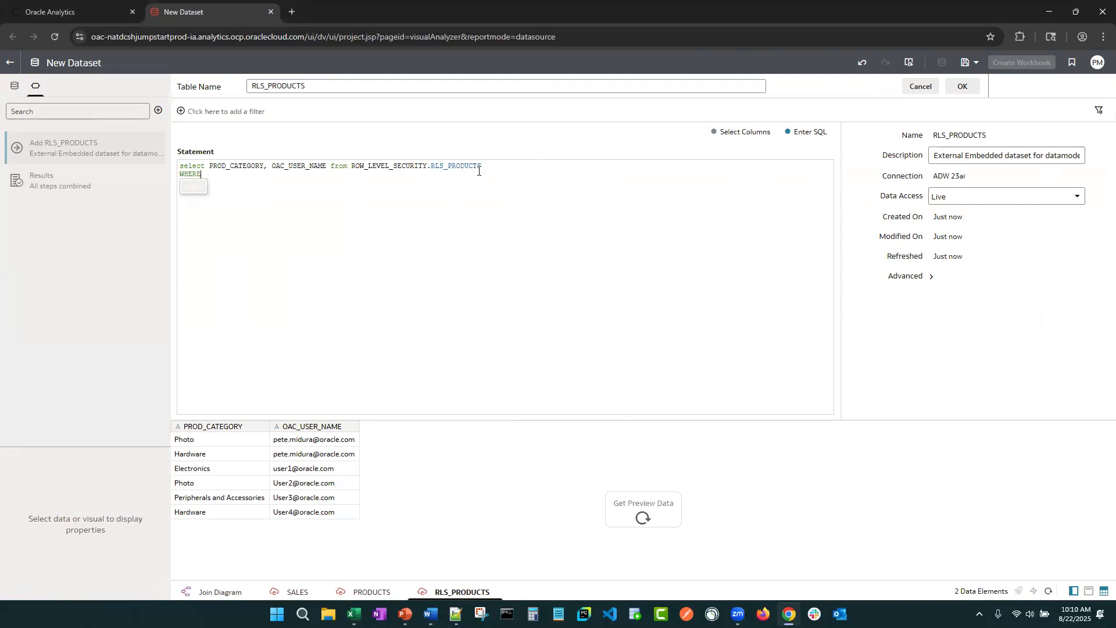
type(" OAC_USER")
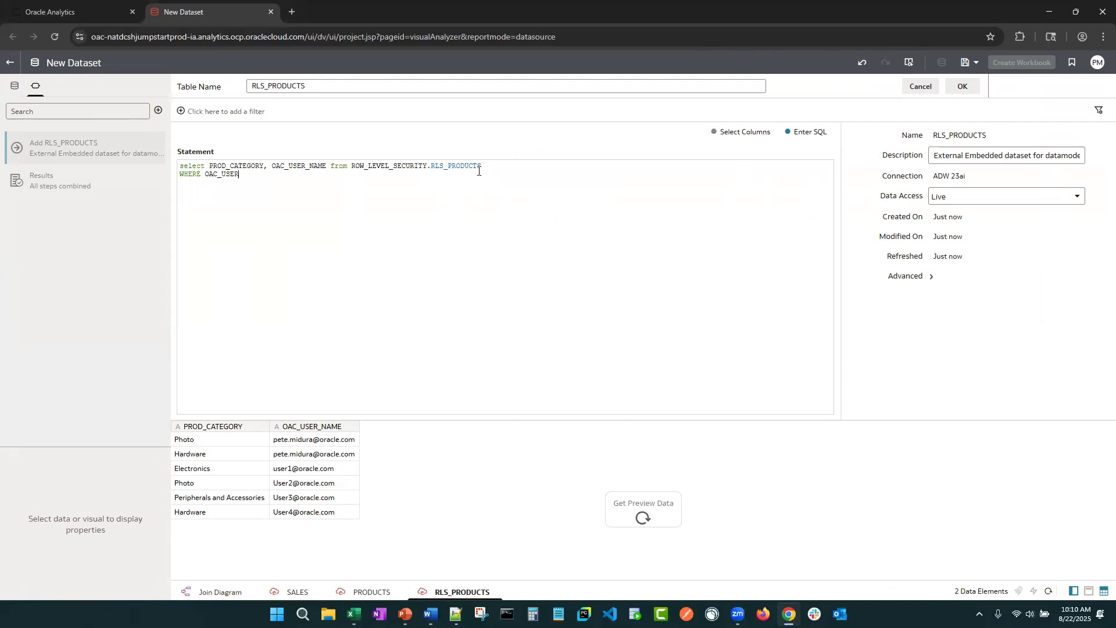
type("_NAME = '")
type("VALUEOF(NQ_SESSION.USER)")
type("'")
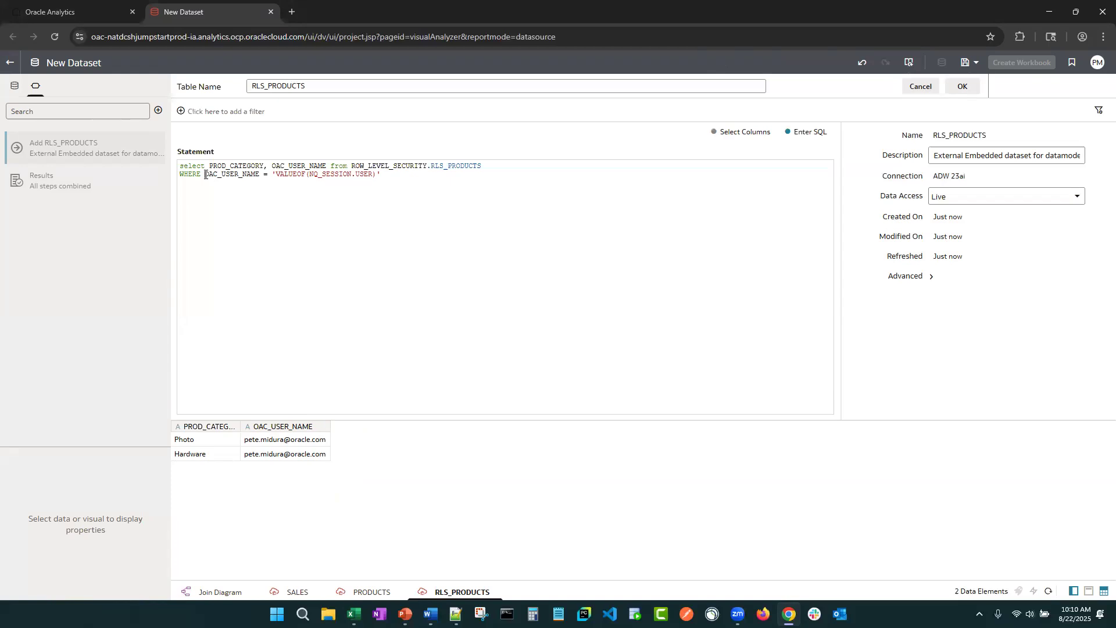
Wrap both sides of the condition in UPPER(), refresh the preview, and apply the SQL.
left_click(205, 174)
type("UPPER(")
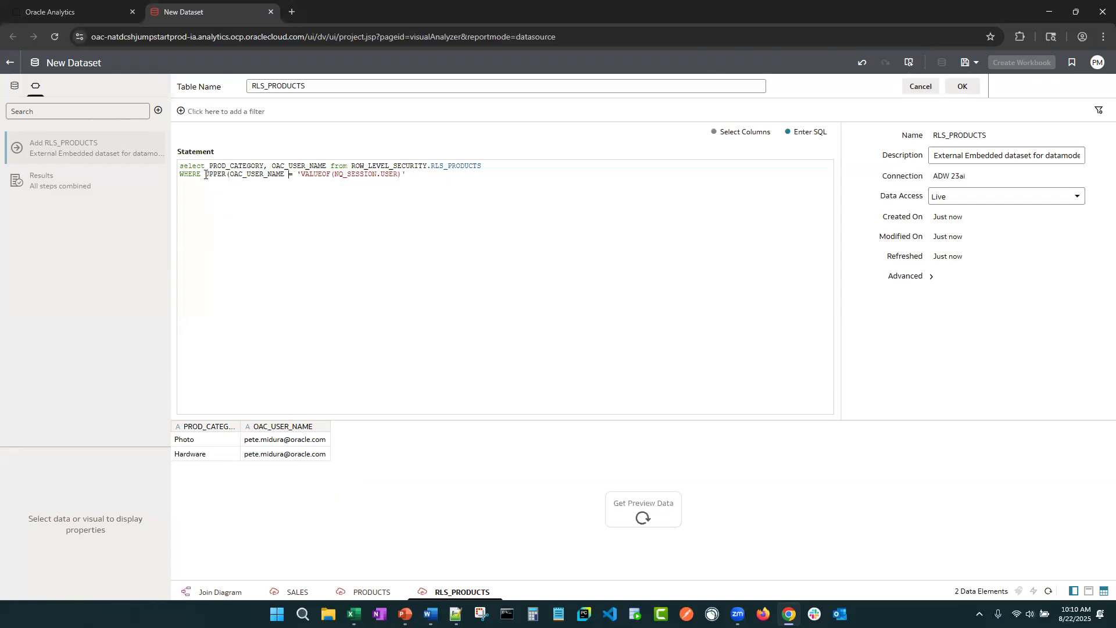
type(")")
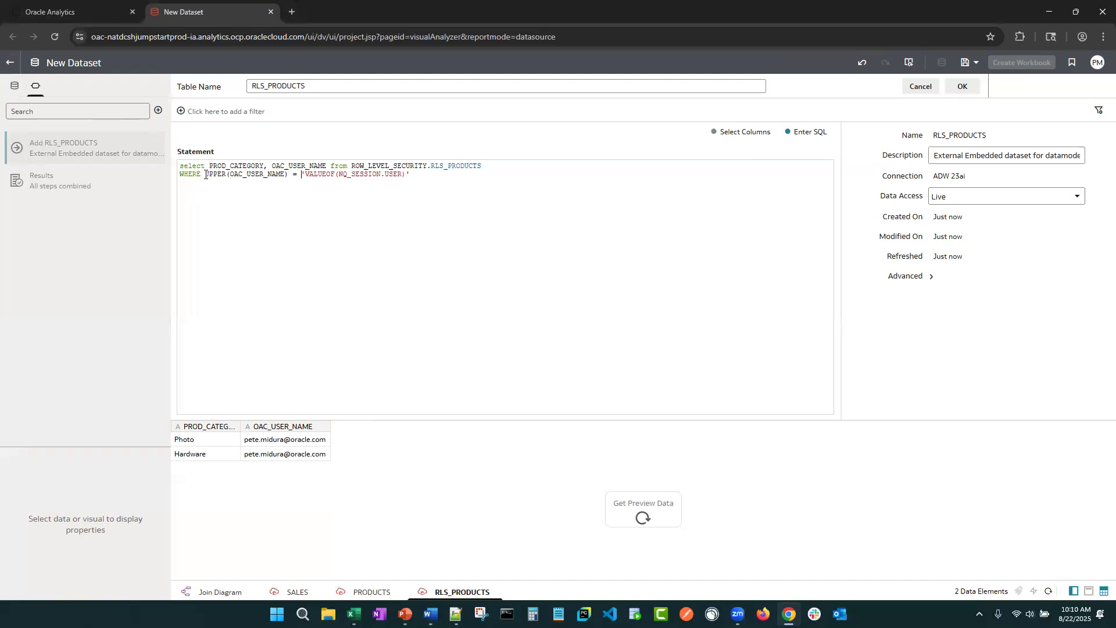
type("UPPER(")
left_click(647, 517)
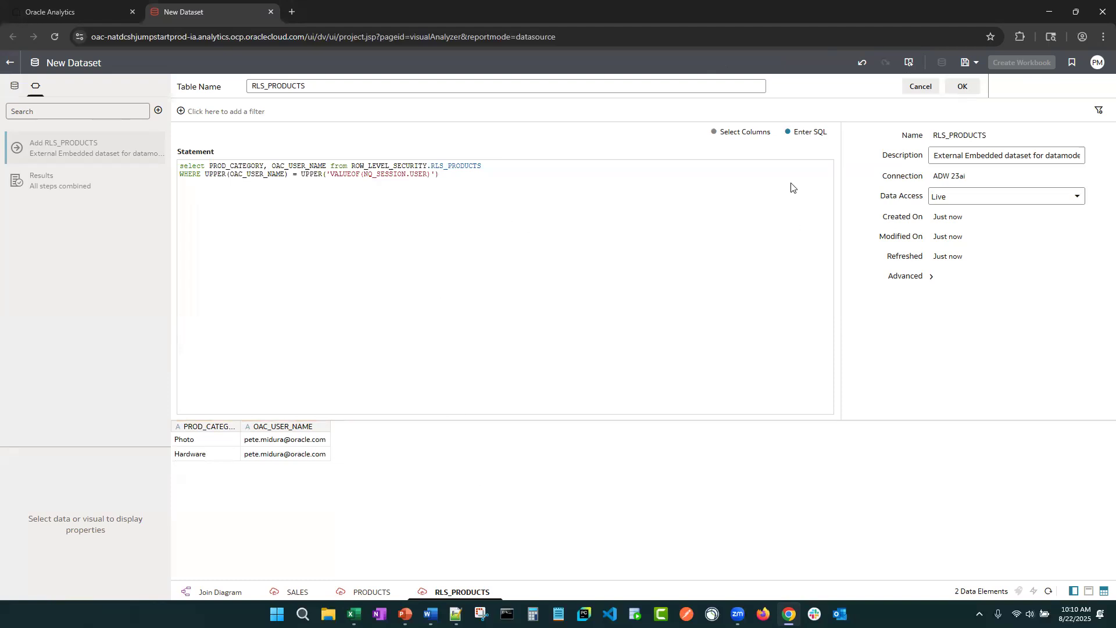
left_click(963, 87)
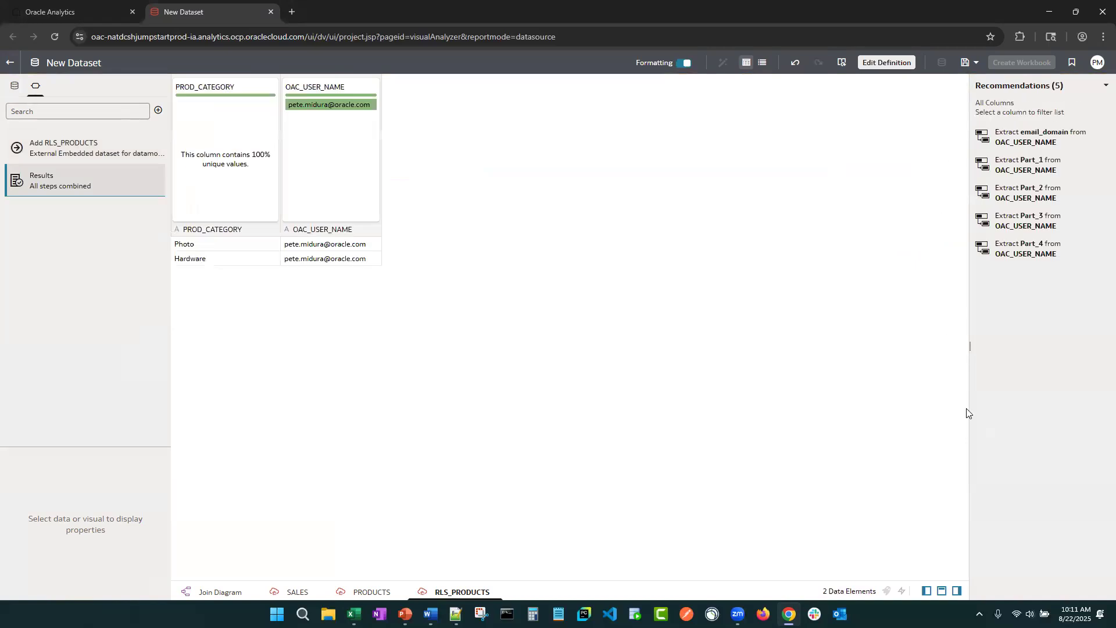
In the join diagram, set RLS_PRODUCTS to Always Include in Query.
left_click(957, 591)
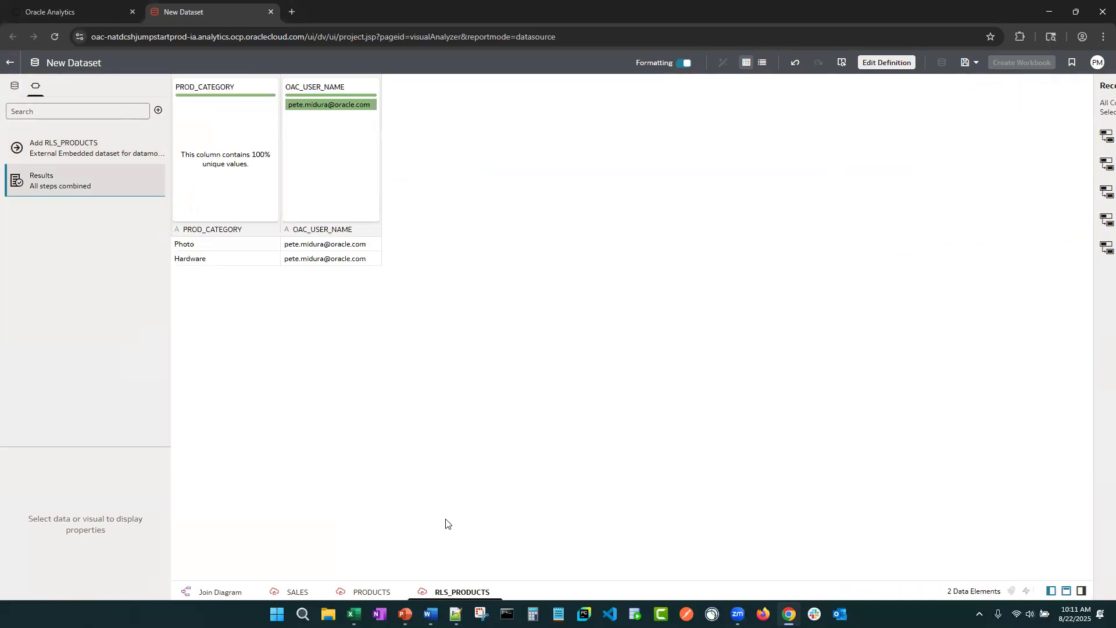
left_click(214, 592)
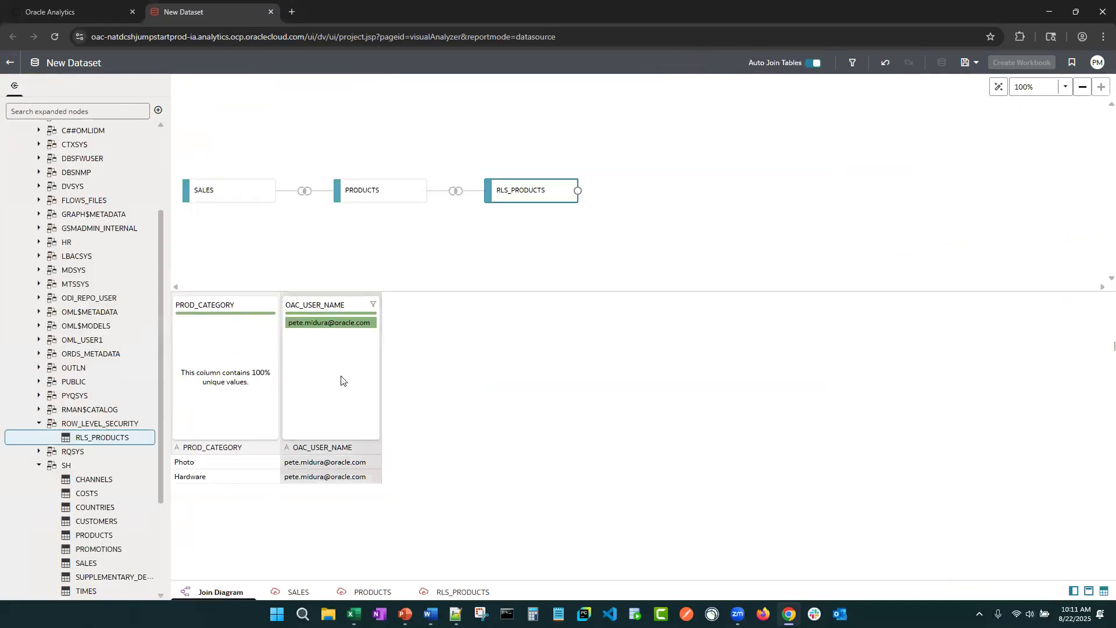
mouse_move(374, 425)
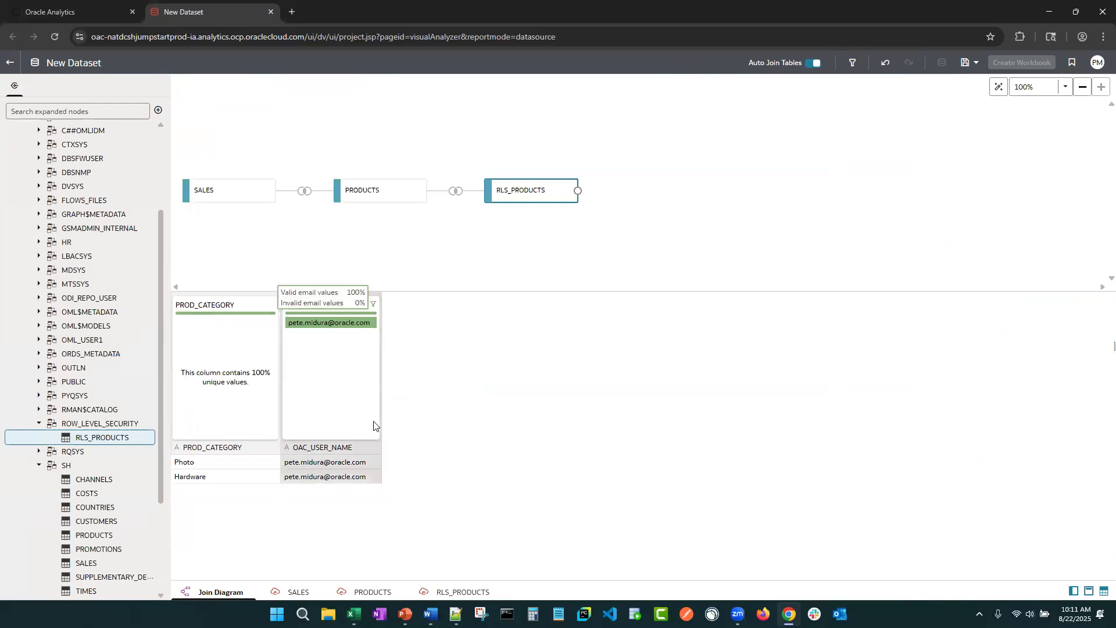
right_click(530, 192)
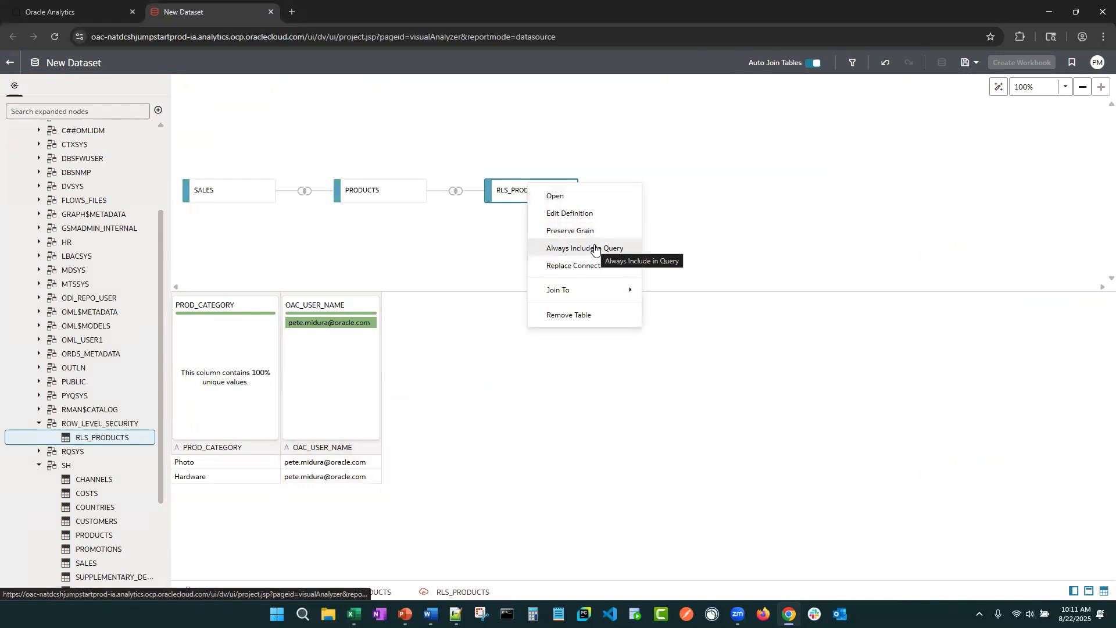
left_click(545, 248)
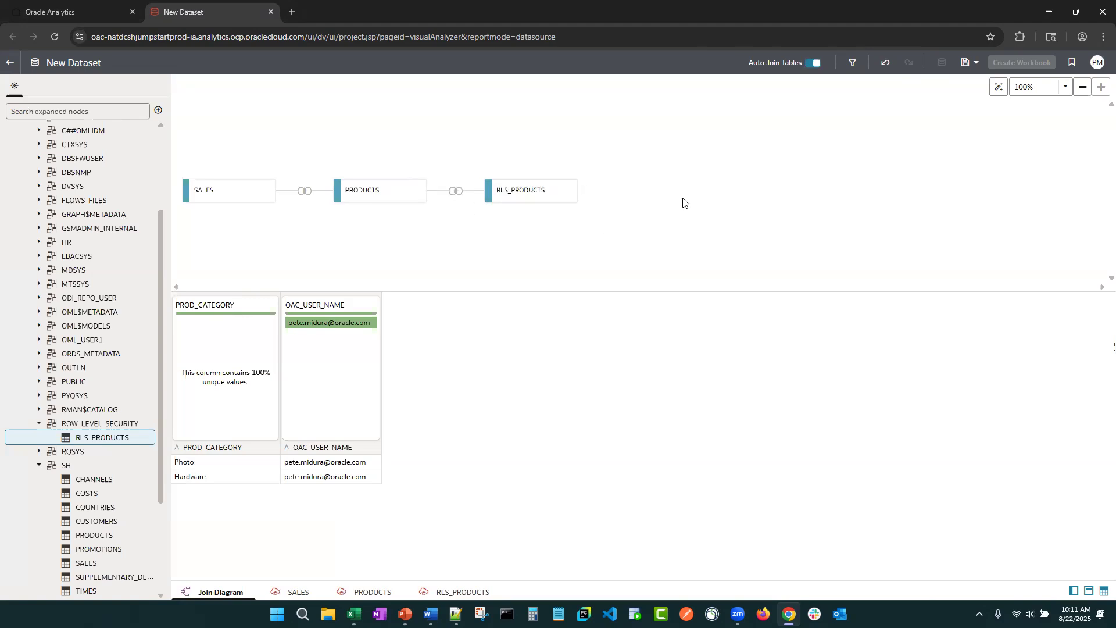
Save the dataset as 'Product Sales' described 'with row level security' and create a workbook.
left_click(966, 64)
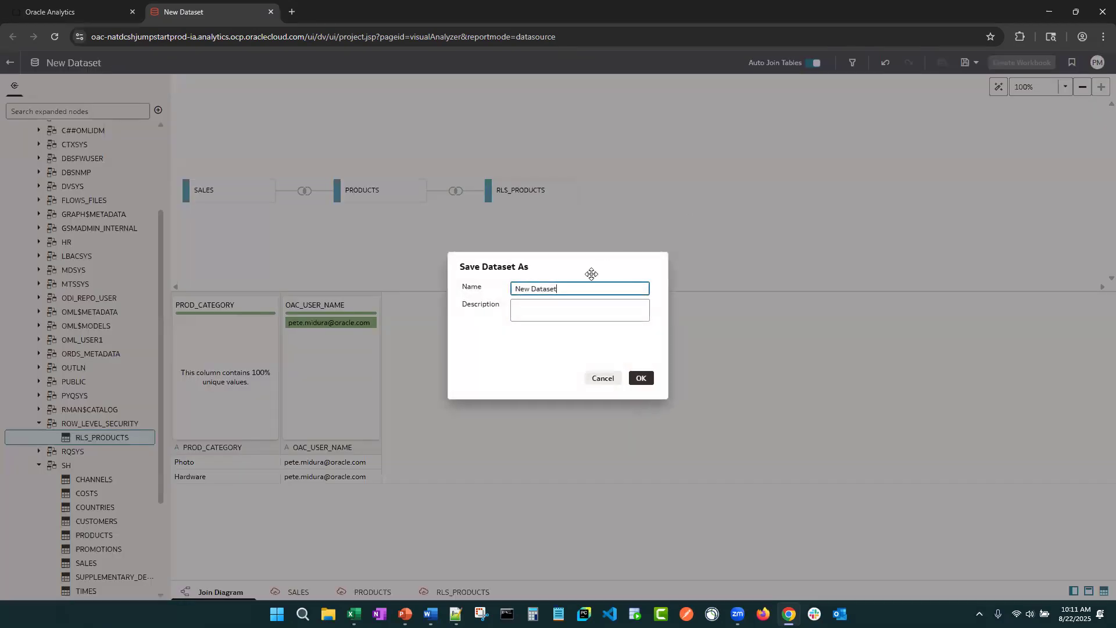
key("ctrl+a")
key("BackSpace")
type("Product Sales")
key("Tab")
type("with row level ")
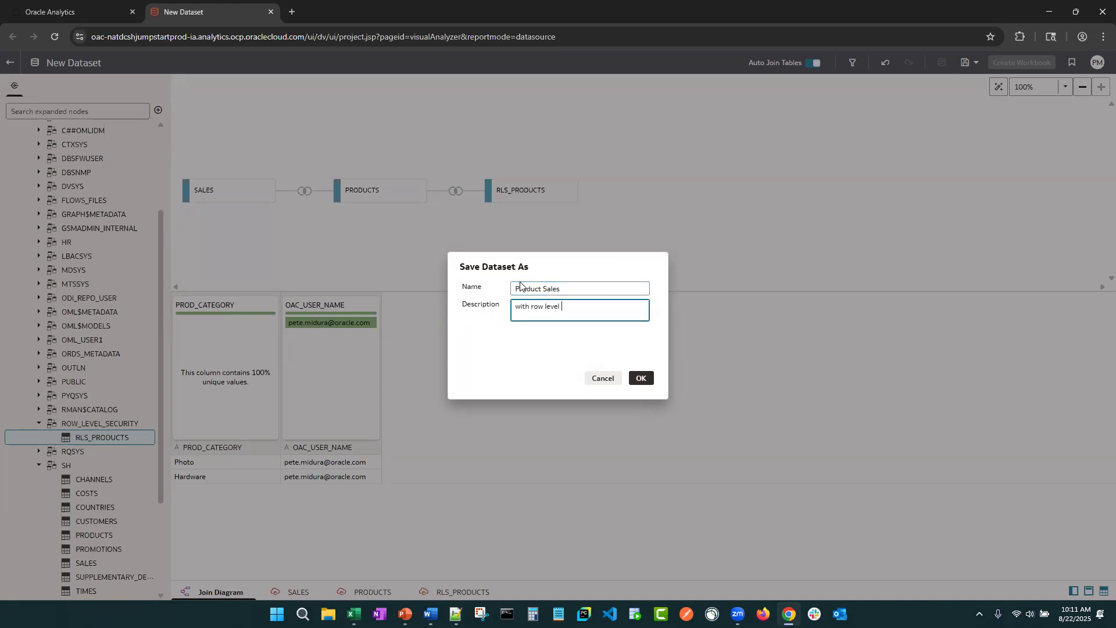
type("security")
left_click(640, 378)
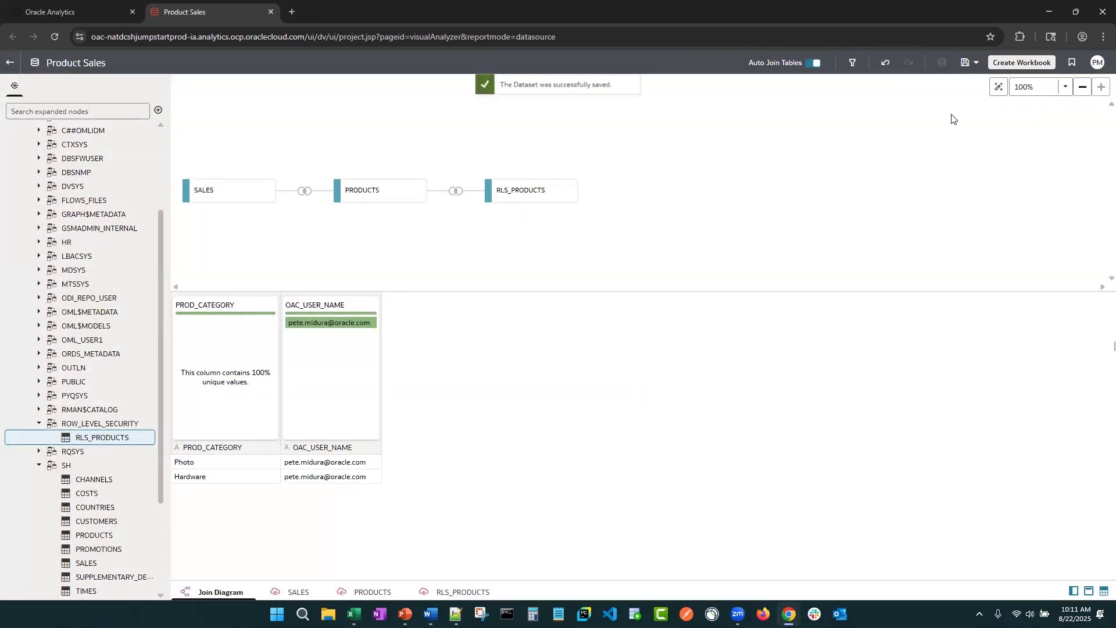
left_click(1016, 64)
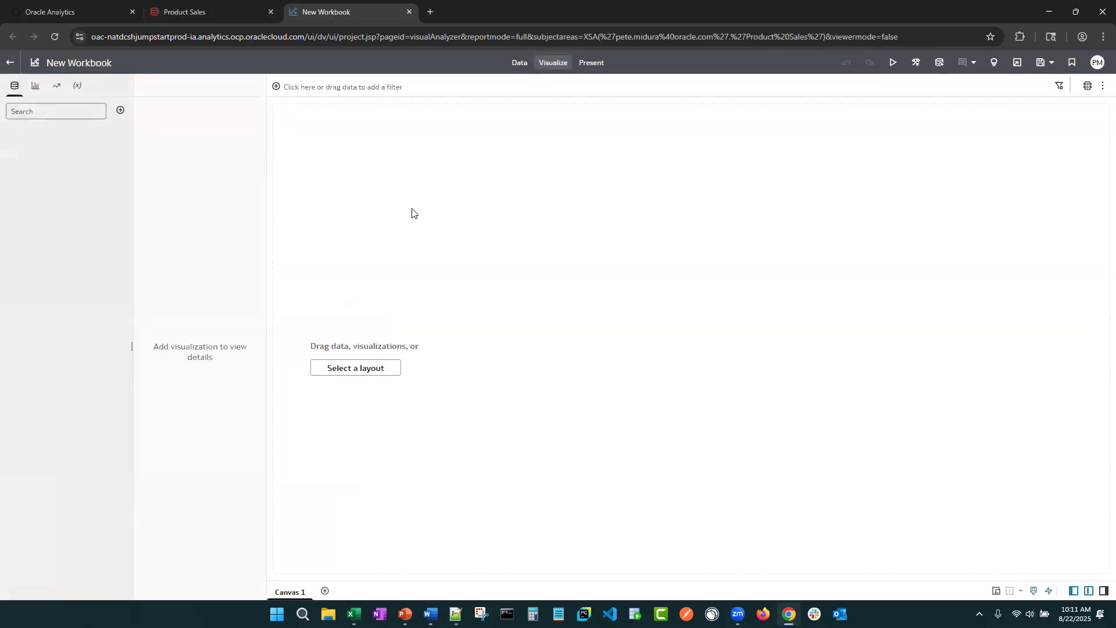
Table PRODUCTS.PROD_CATEGORY, then add RLS_PRODUCTS.PROD_CATEGORY so only Hardware and Photo show.
left_click(25, 160)
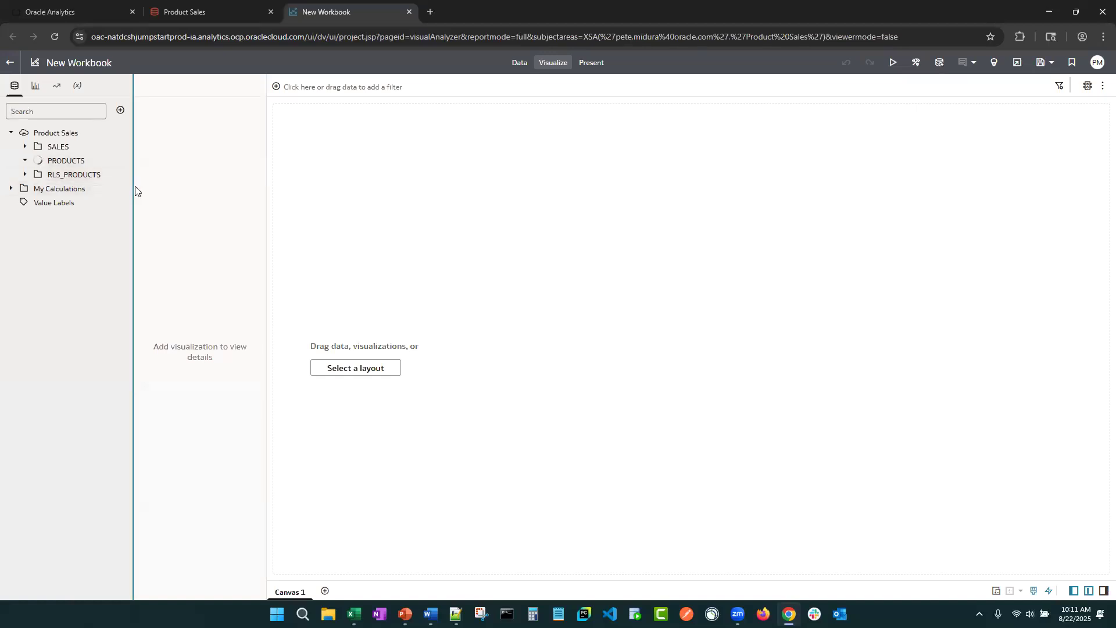
left_click_drag(133, 189, 172, 189)
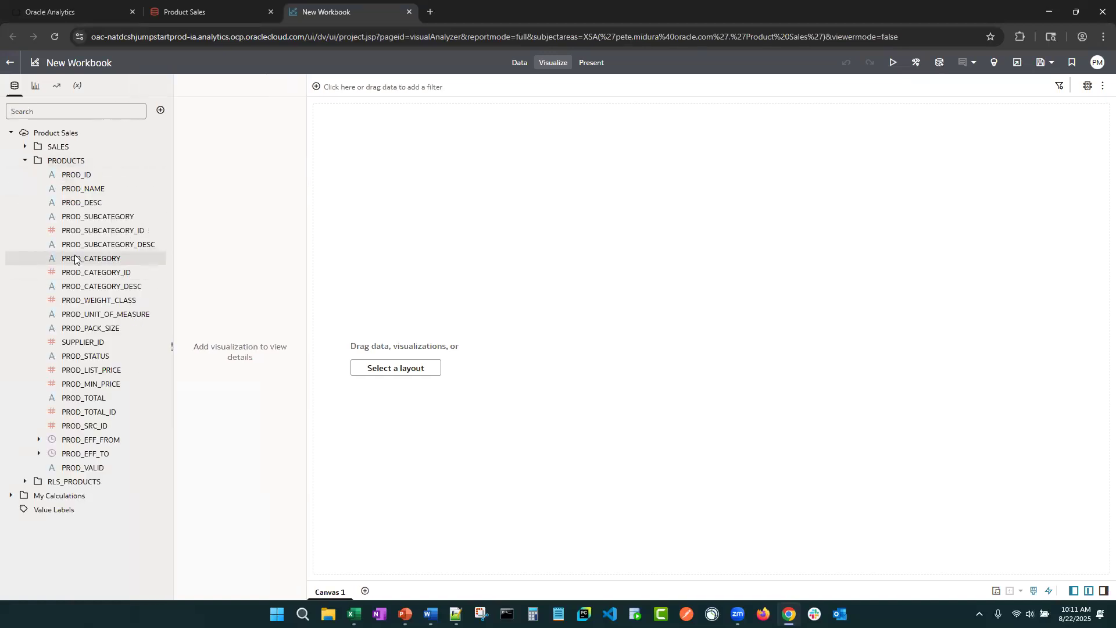
left_click_drag(74, 257, 401, 224)
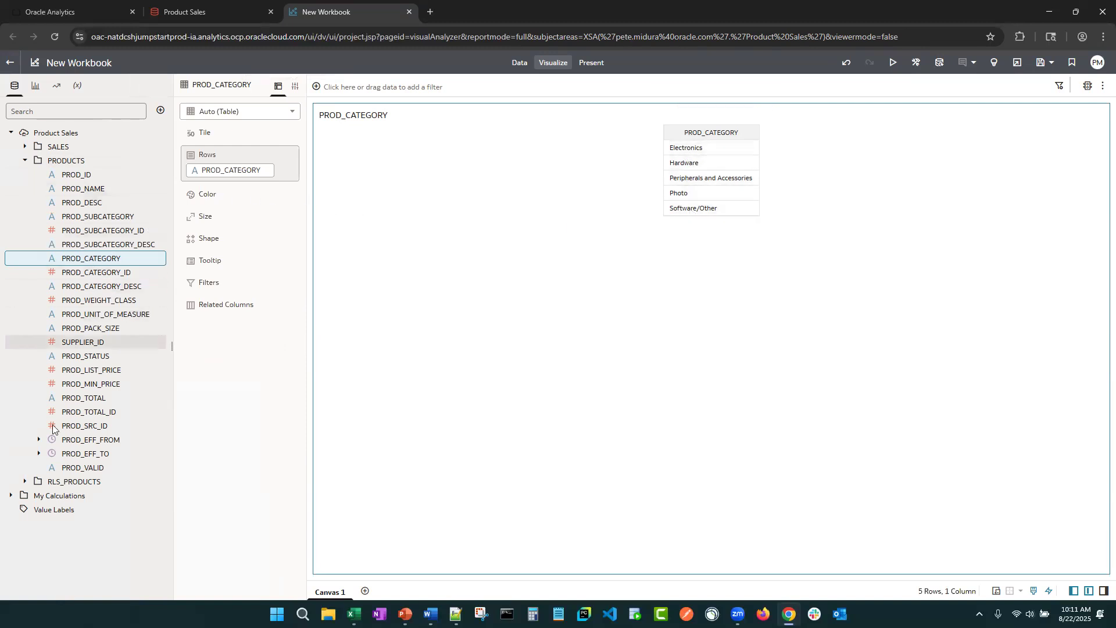
left_click(25, 481)
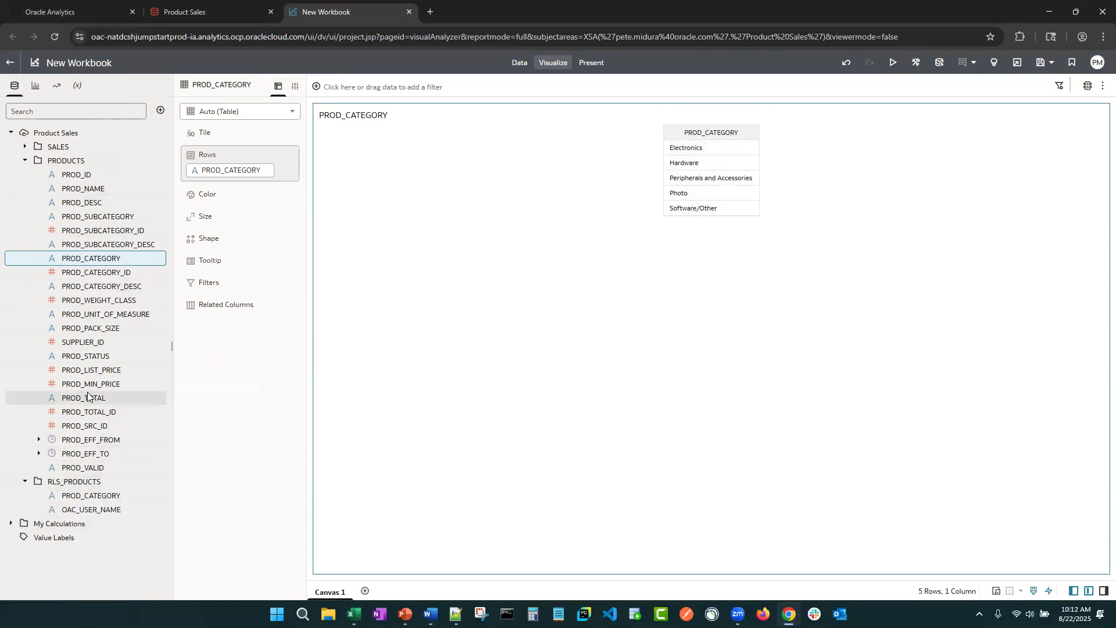
left_click_drag(78, 497, 242, 184)
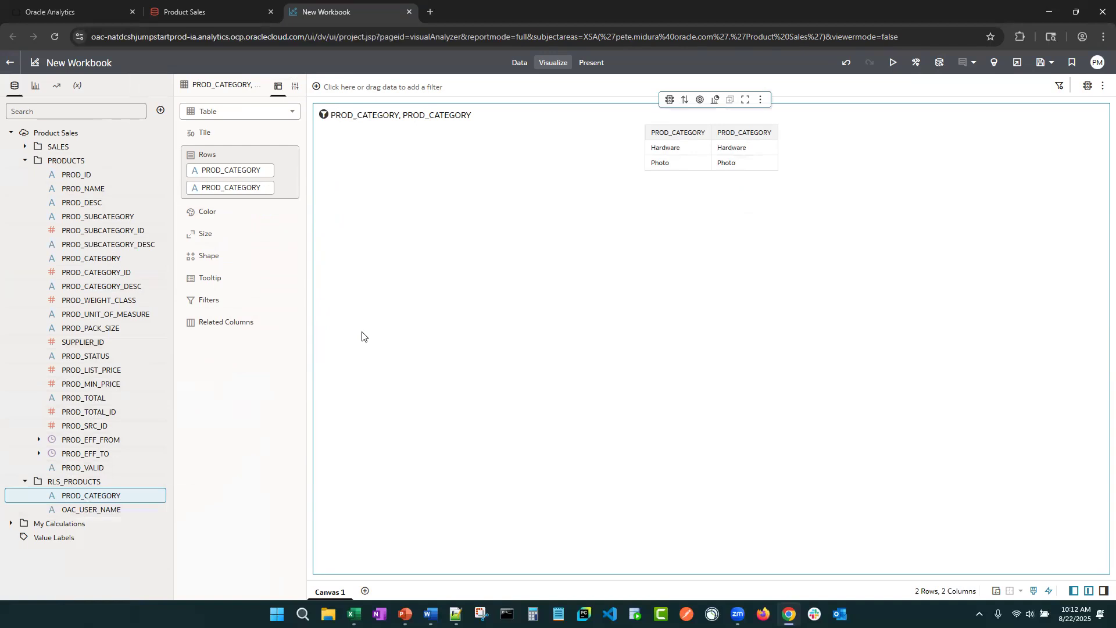
Clear Canvas 1, set RLS_PRODUCTS to Always Include in Query, and resave Product Sales.
right_click(343, 593)
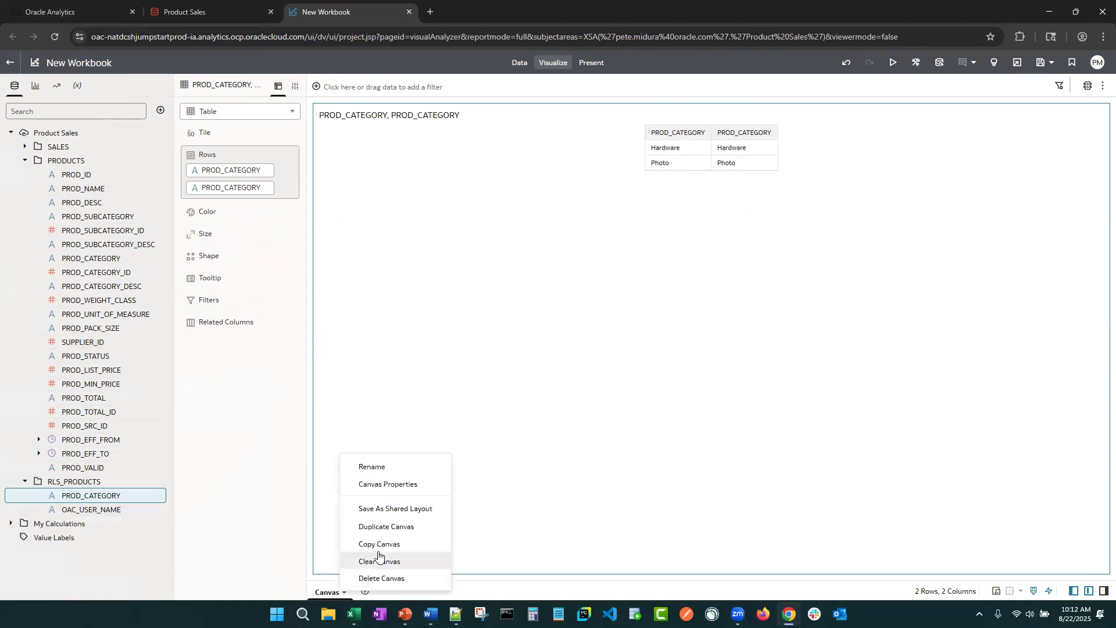
left_click(381, 563)
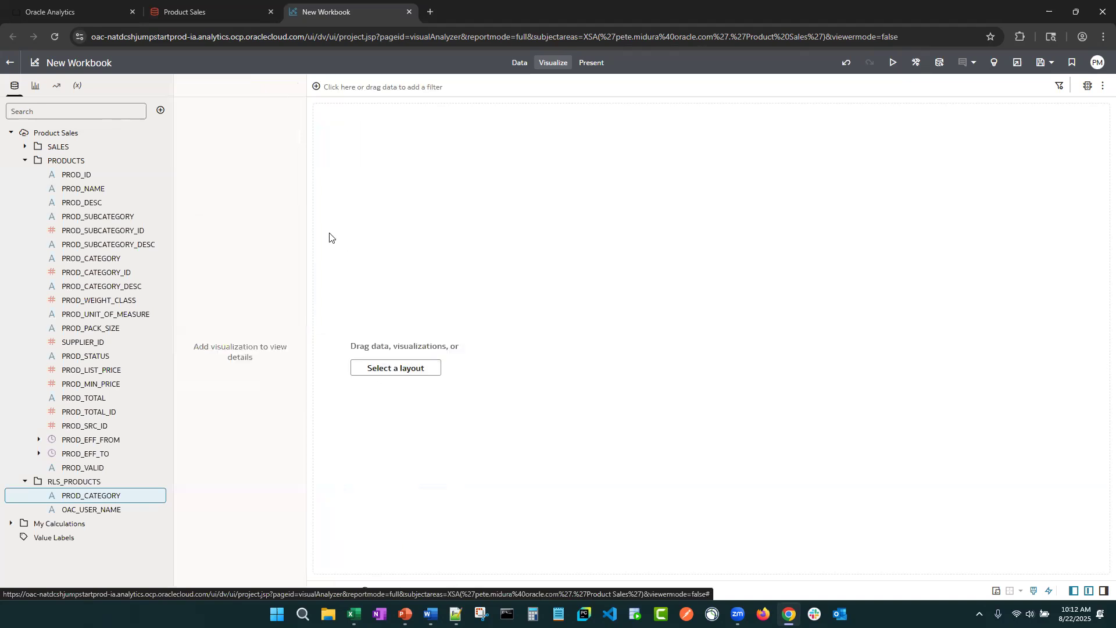
left_click(193, 16)
right_click(544, 192)
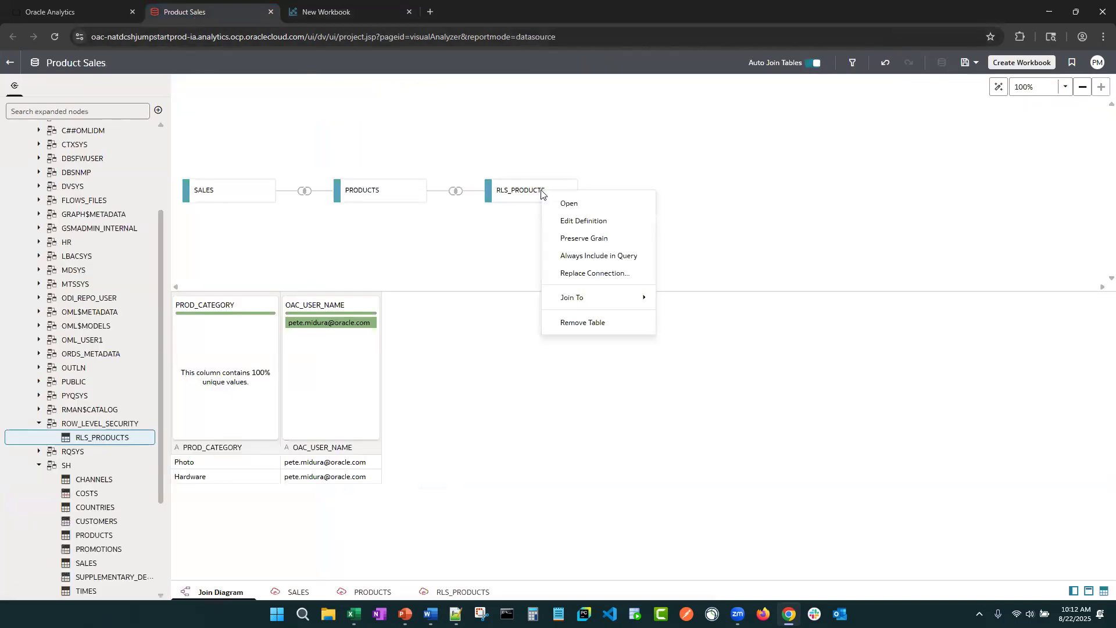
left_click(588, 257)
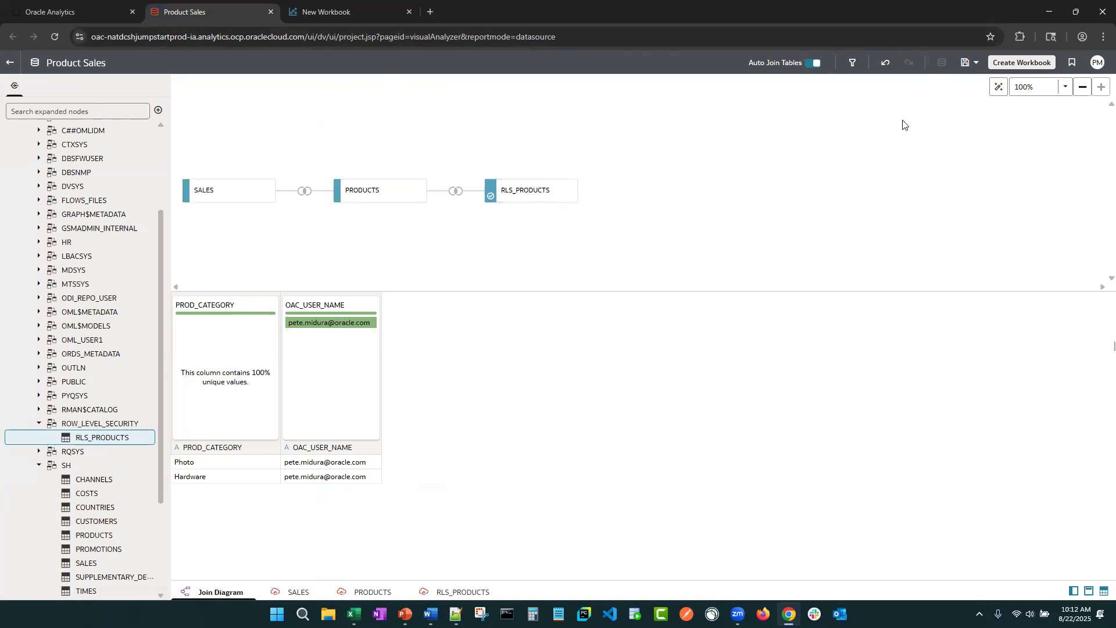
left_click(965, 63)
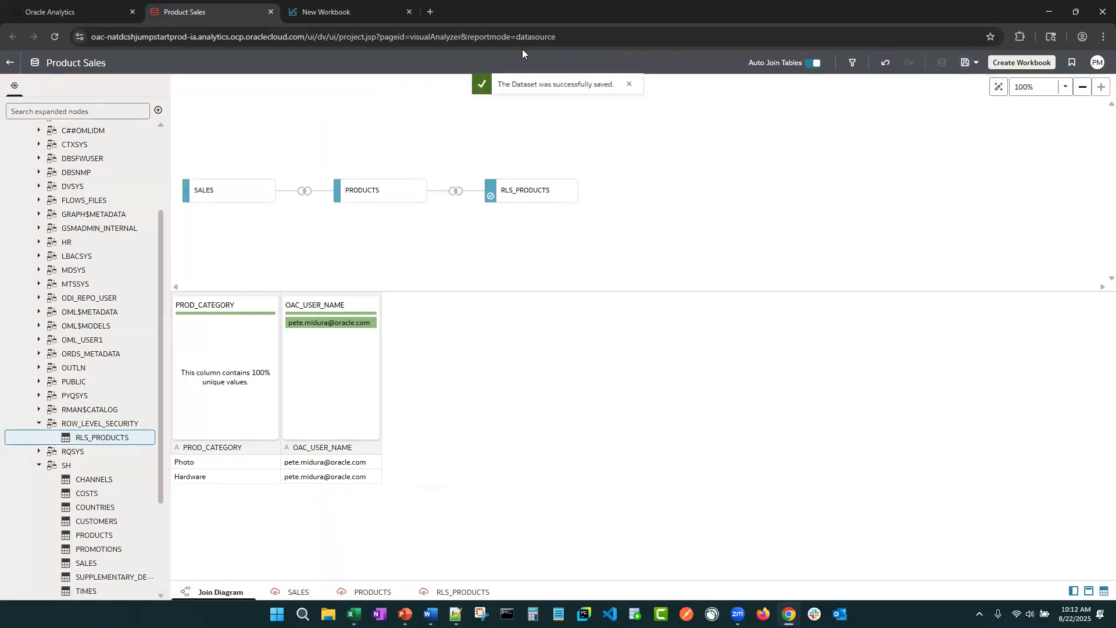
Build a PROD_CATEGORY and AMOUNT_SOLD table showing only Hardware and Photo totals.
left_click(326, 12)
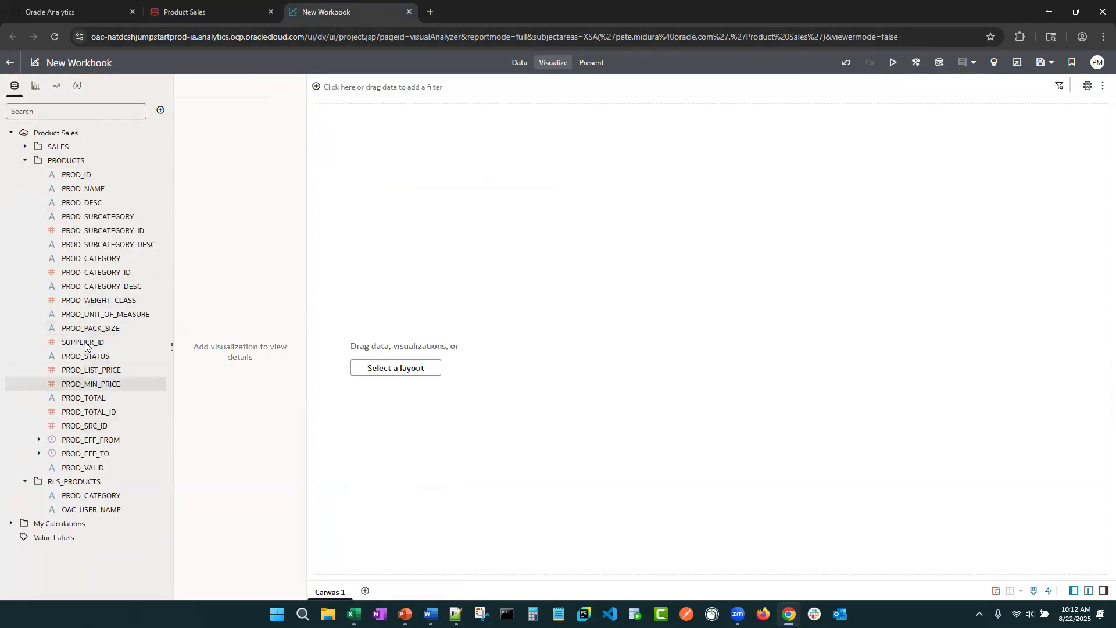
left_click_drag(90, 258, 382, 200)
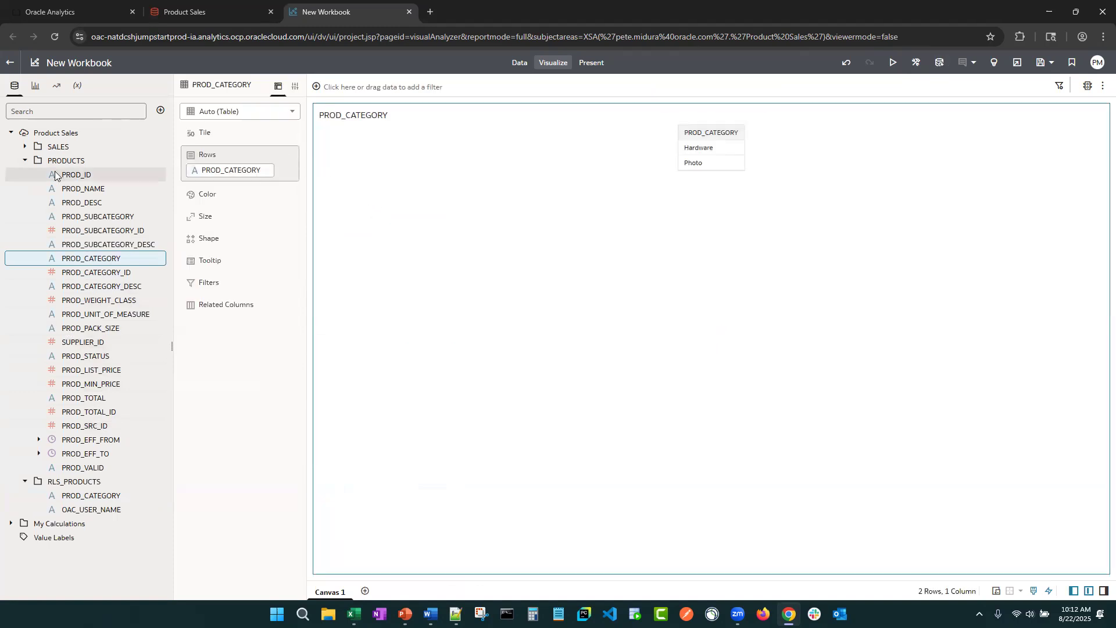
left_click(25, 147)
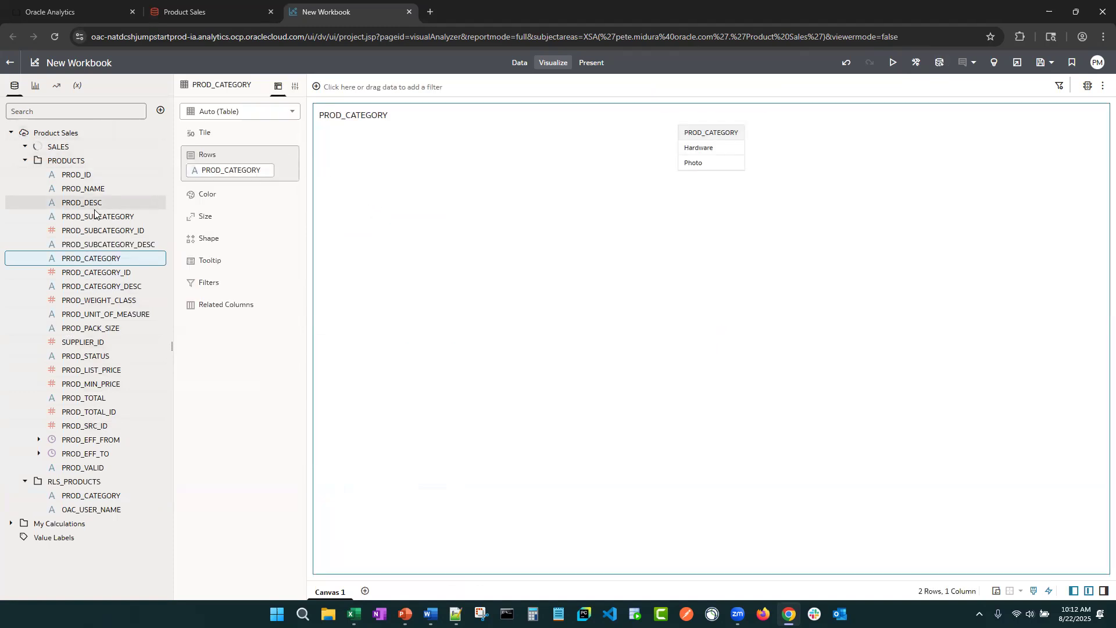
left_click_drag(79, 245, 292, 201)
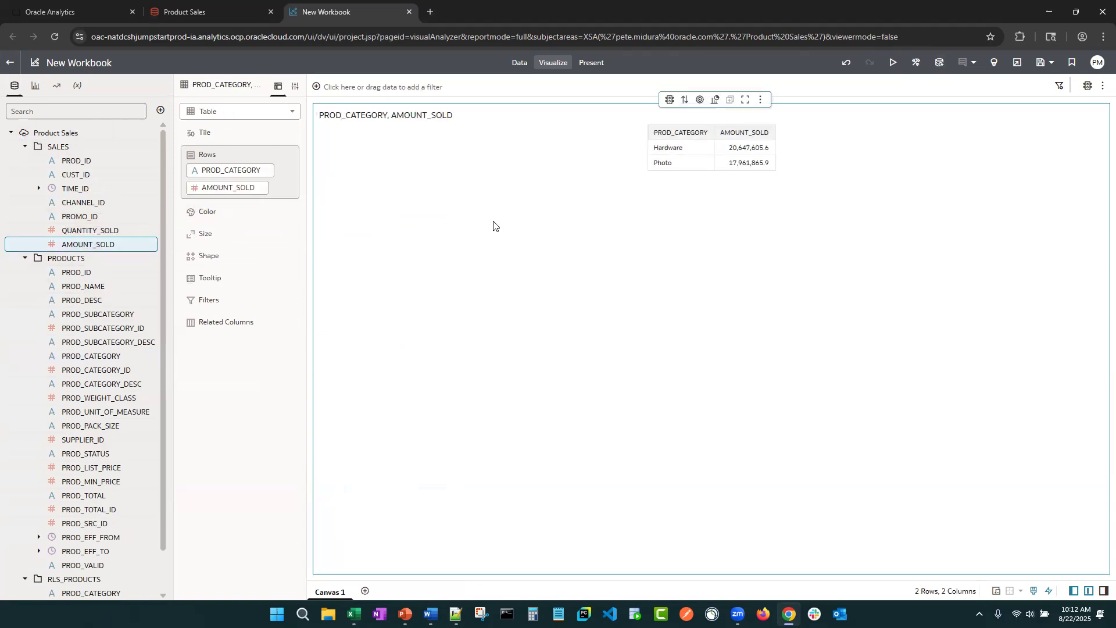
left_click(430, 615)
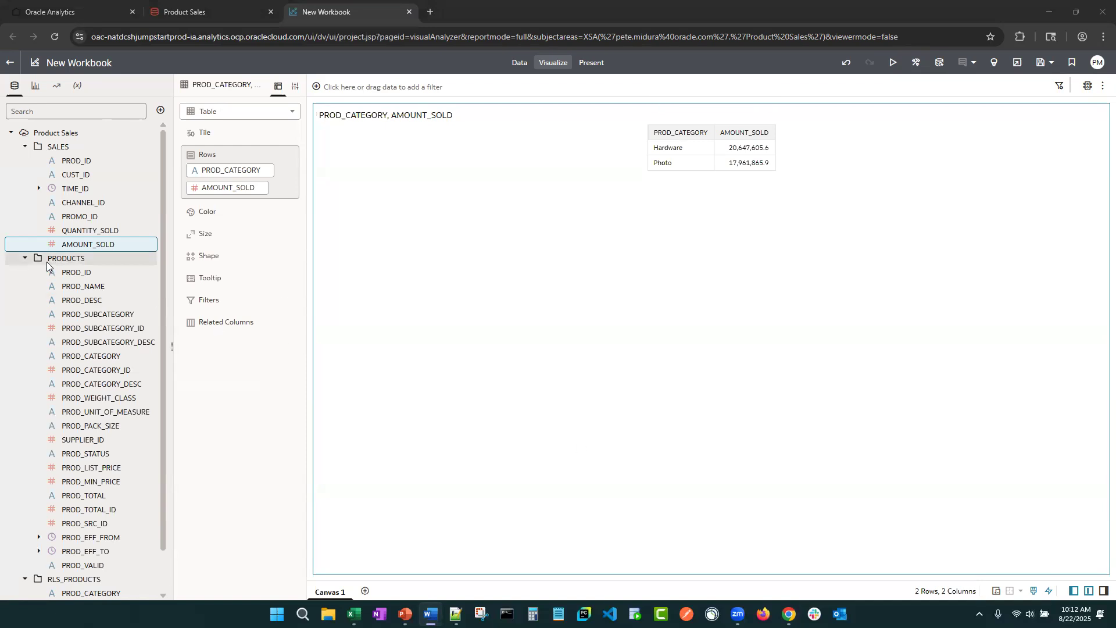
left_click(23, 258)
left_click(24, 146)
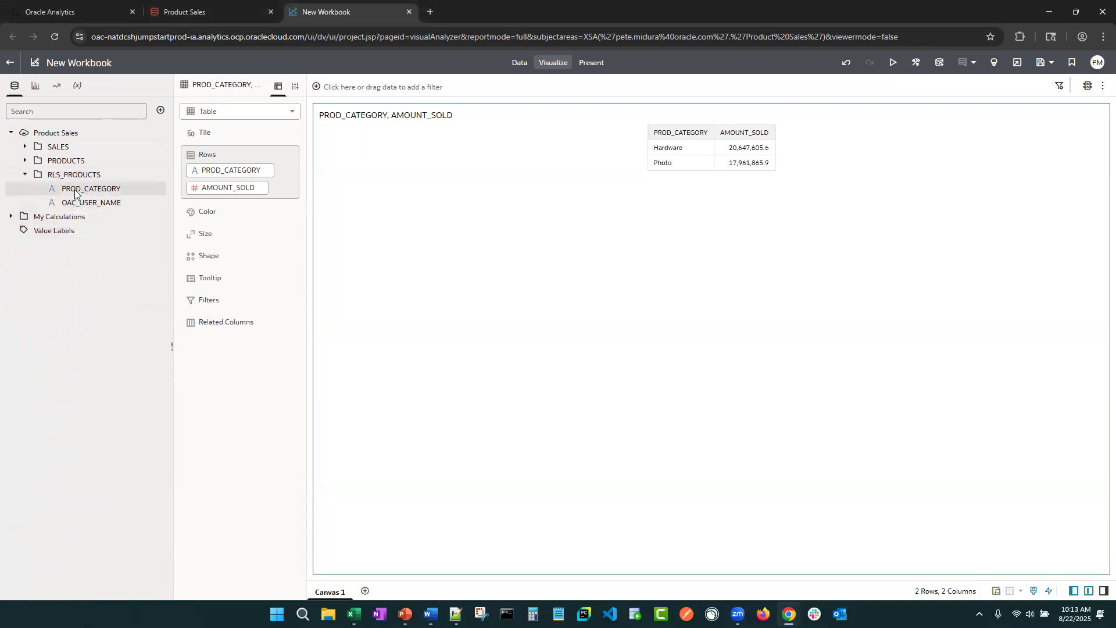
In RLS_PRODUCTS, hide OAC_USER_NAME and rename PROD_CATEGORY to 'Available Categories'.
left_click(197, 14)
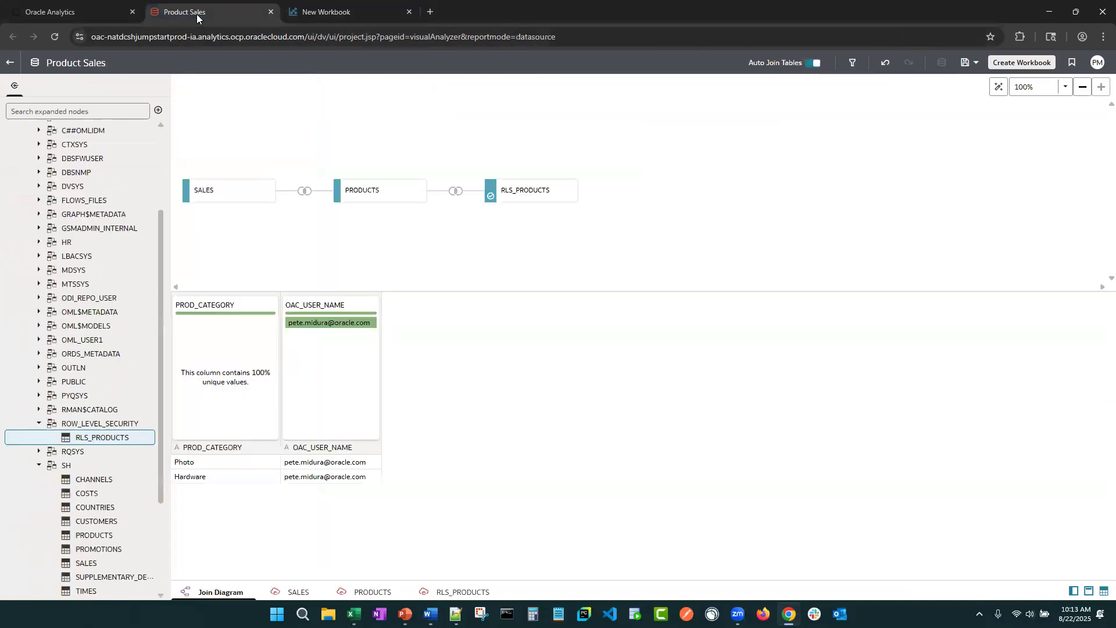
double_click(525, 186)
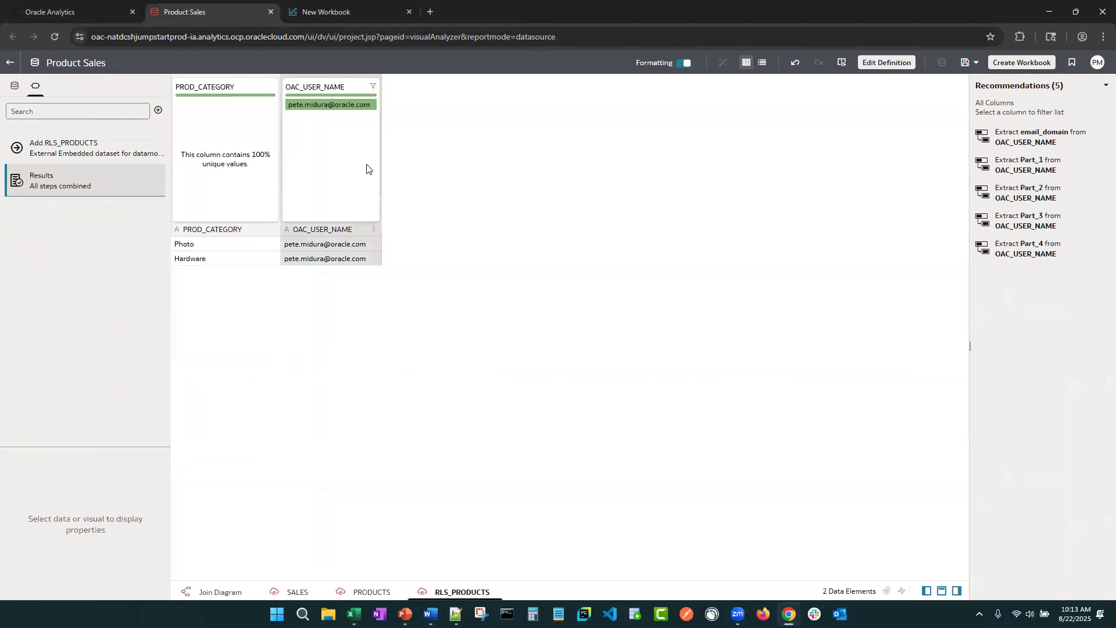
right_click(372, 232)
left_click(419, 542)
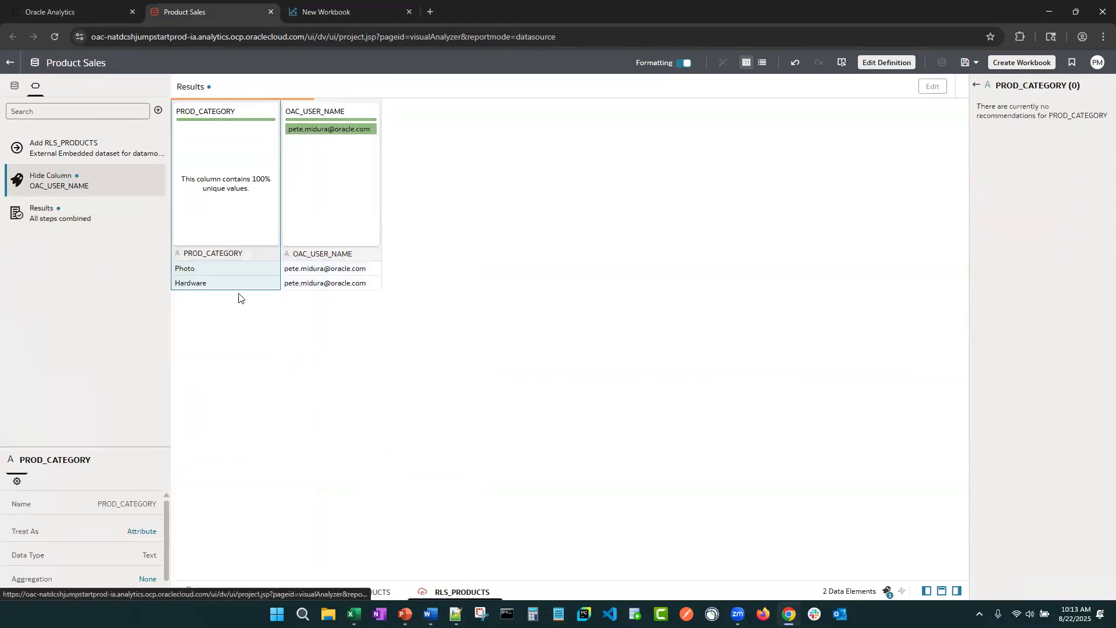
double_click(216, 253)
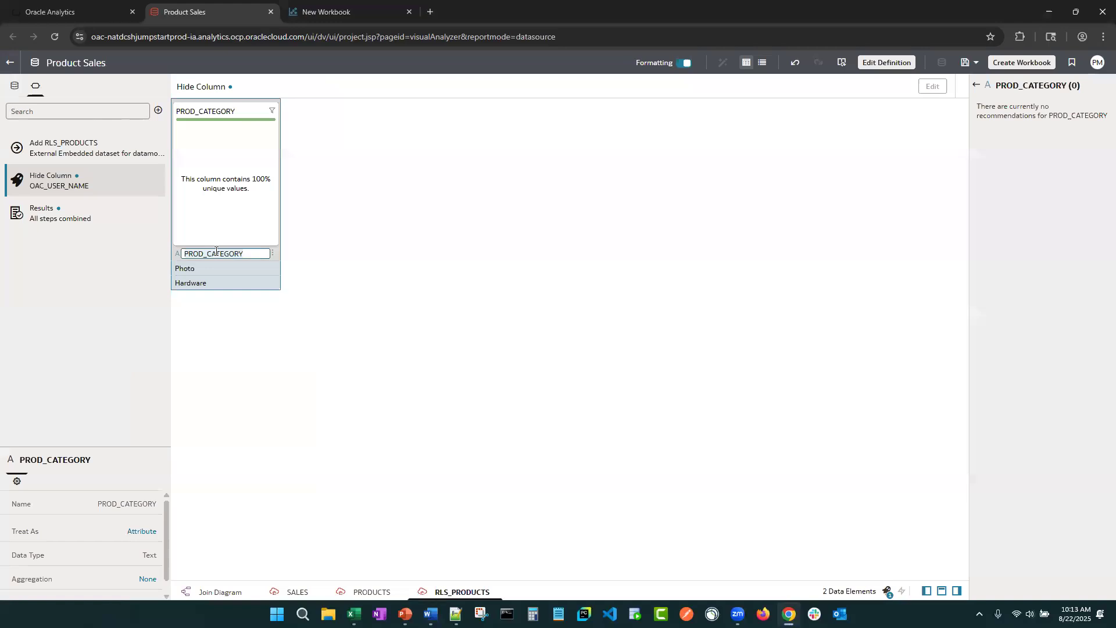
type("Available Categories")
left_click(264, 332)
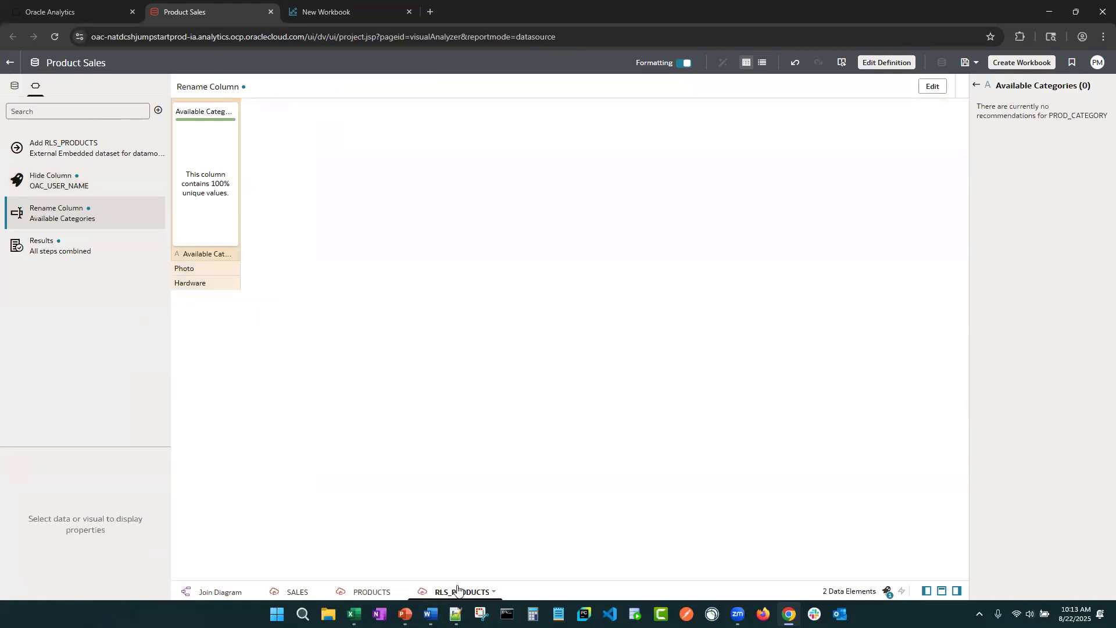
Rename the RLS_PRODUCTS table to 'Access' and return to the workbook.
double_click(458, 589)
type("Access")
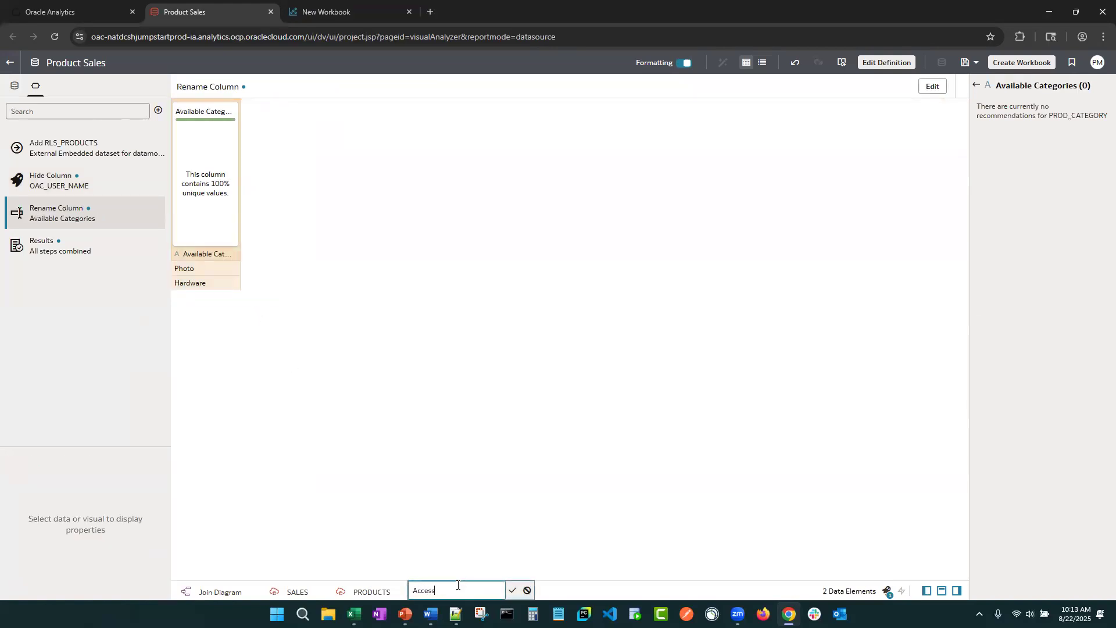
key("Escape")
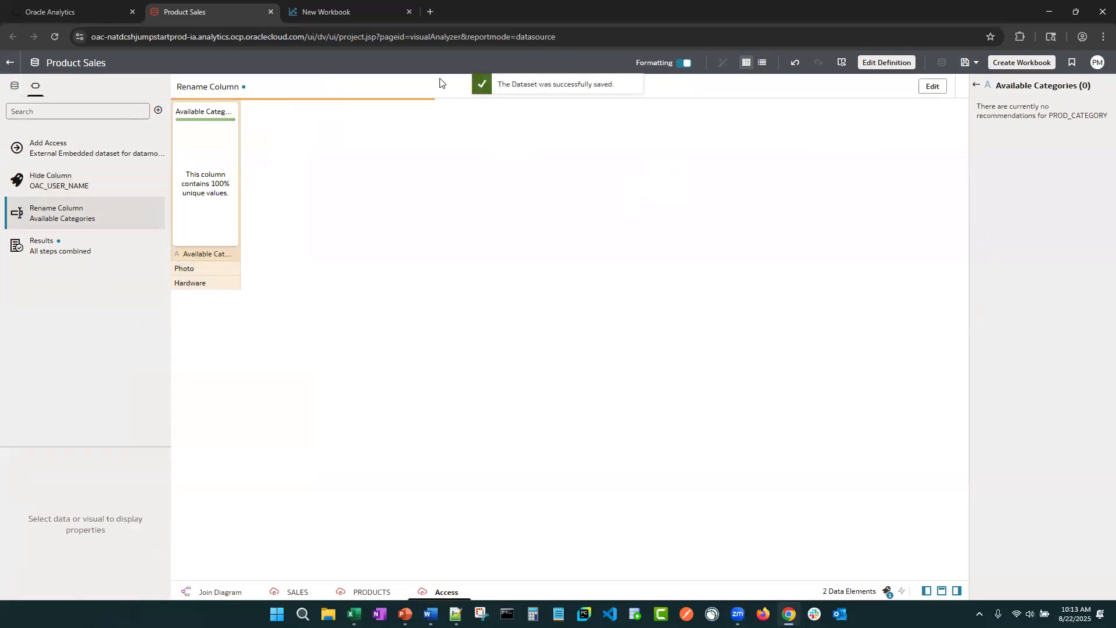
left_click(359, 7)
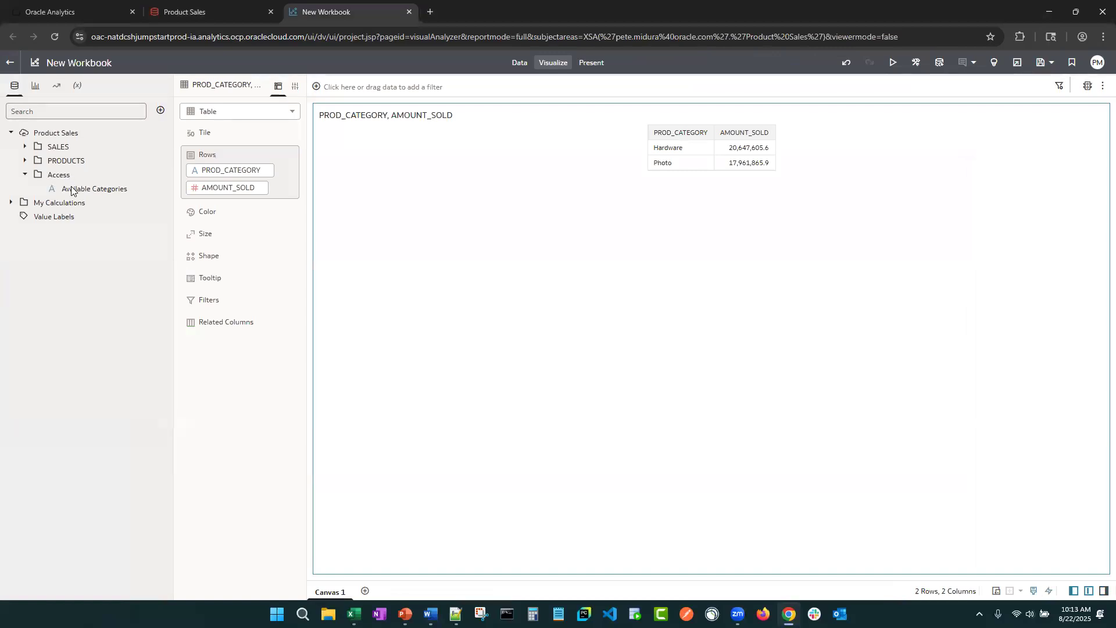
Add Available Categories from Access as a narrow table showing Hardware and Photo beside the sales table.
left_click_drag(81, 191, 314, 227)
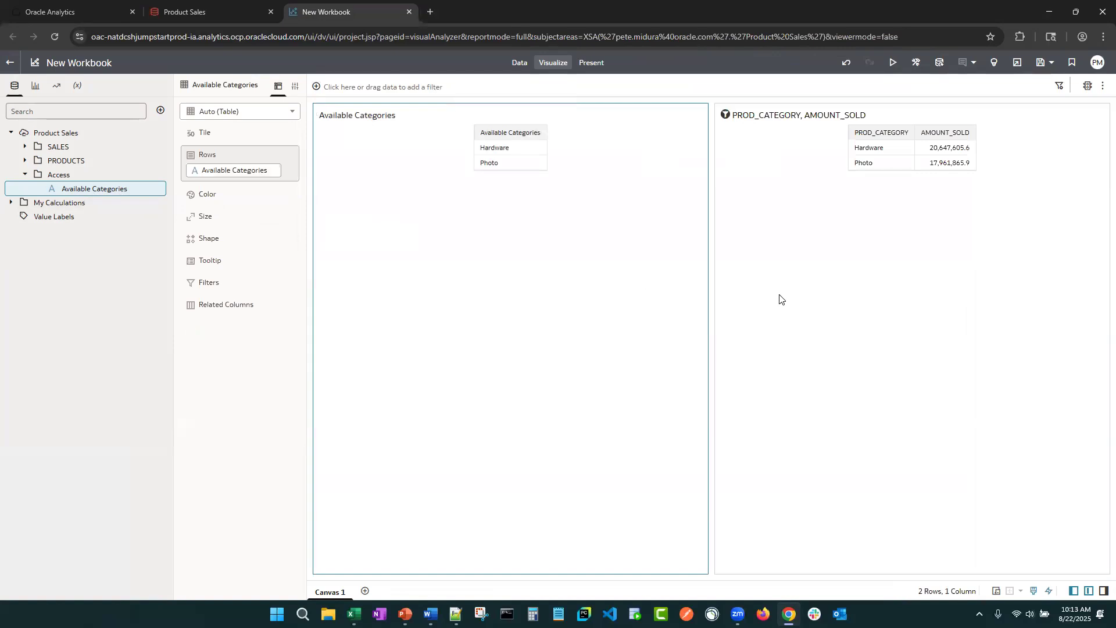
left_click_drag(709, 294, 507, 294)
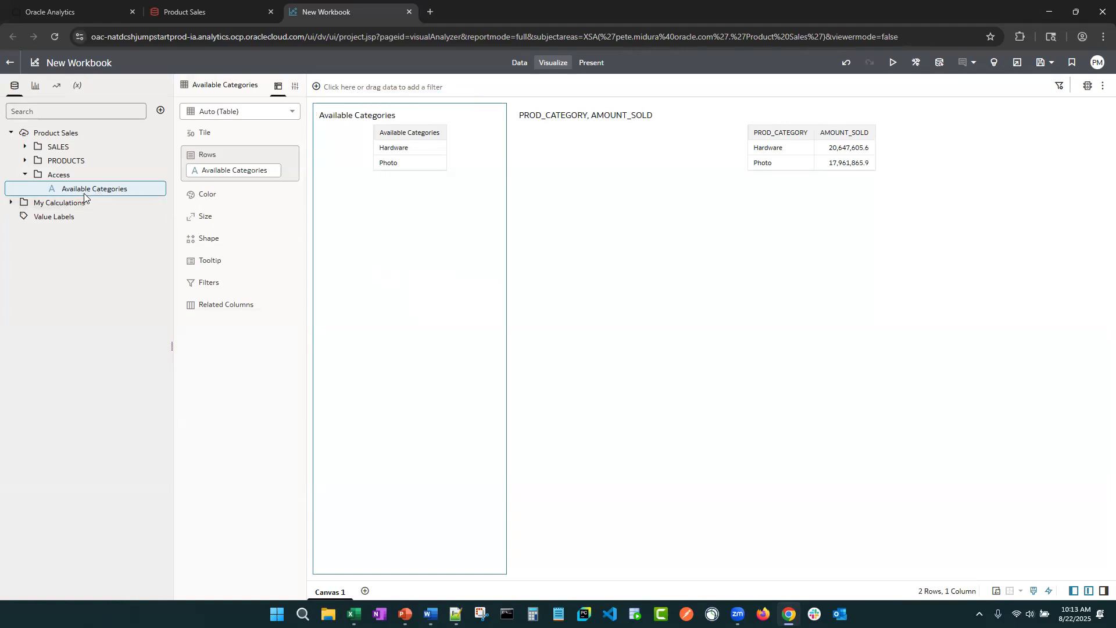
left_click(25, 174)
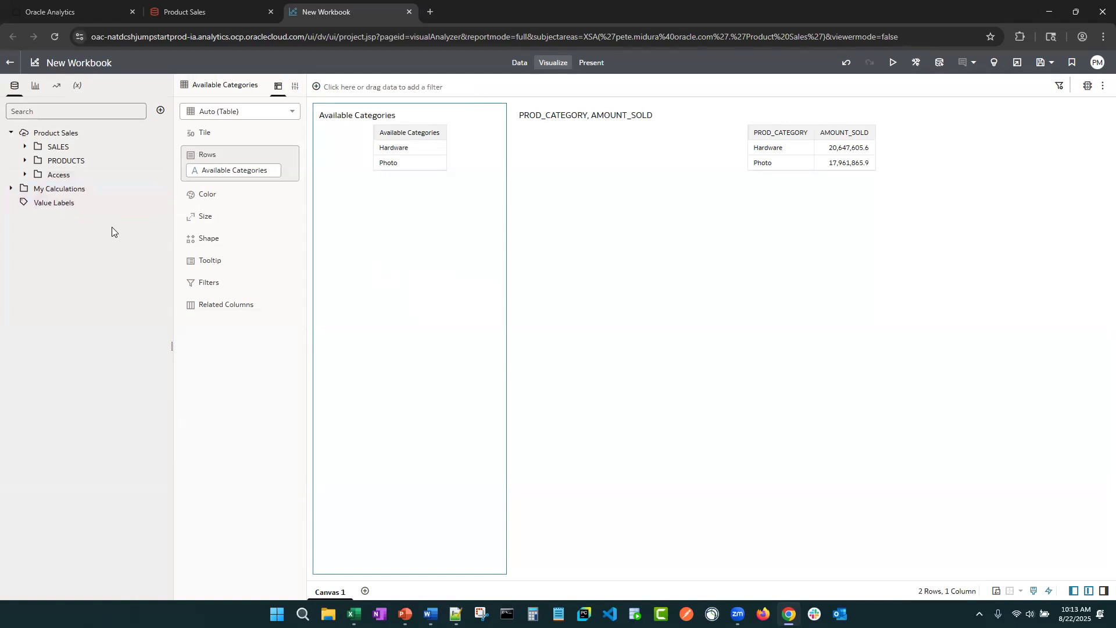
left_click(25, 174)
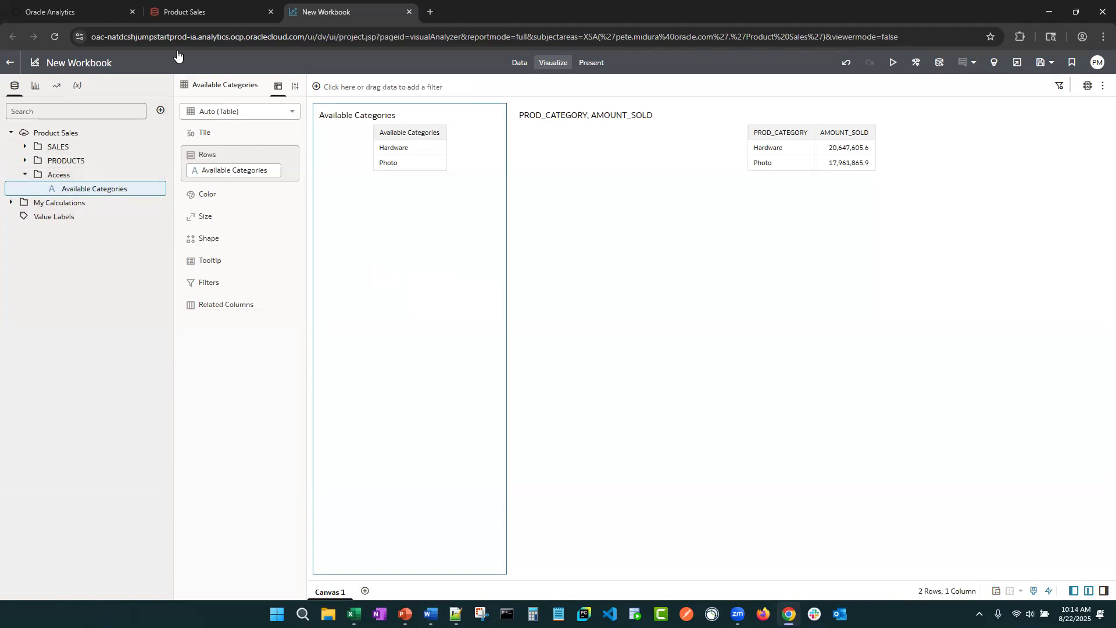
left_click(179, 13)
left_click(199, 593)
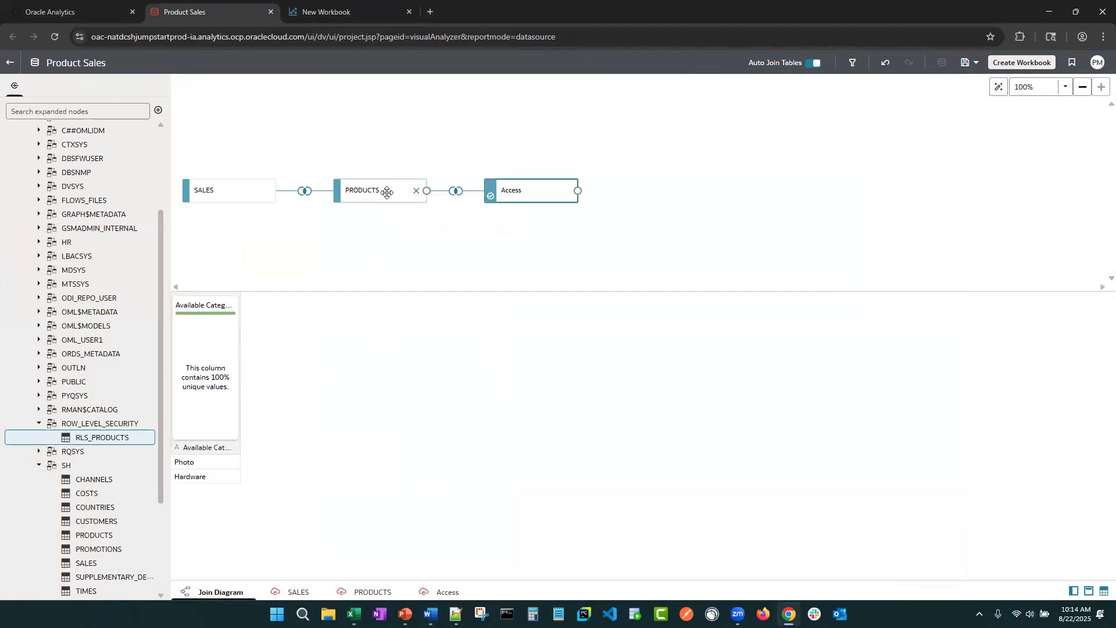
left_click(388, 197)
double_click(388, 197)
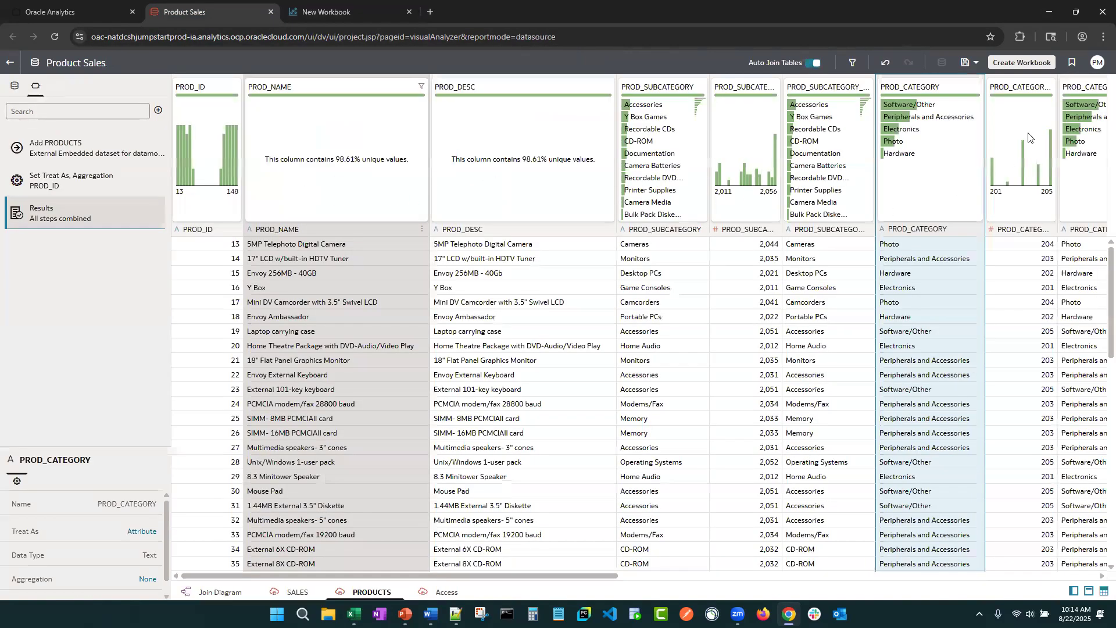
left_click(871, 64)
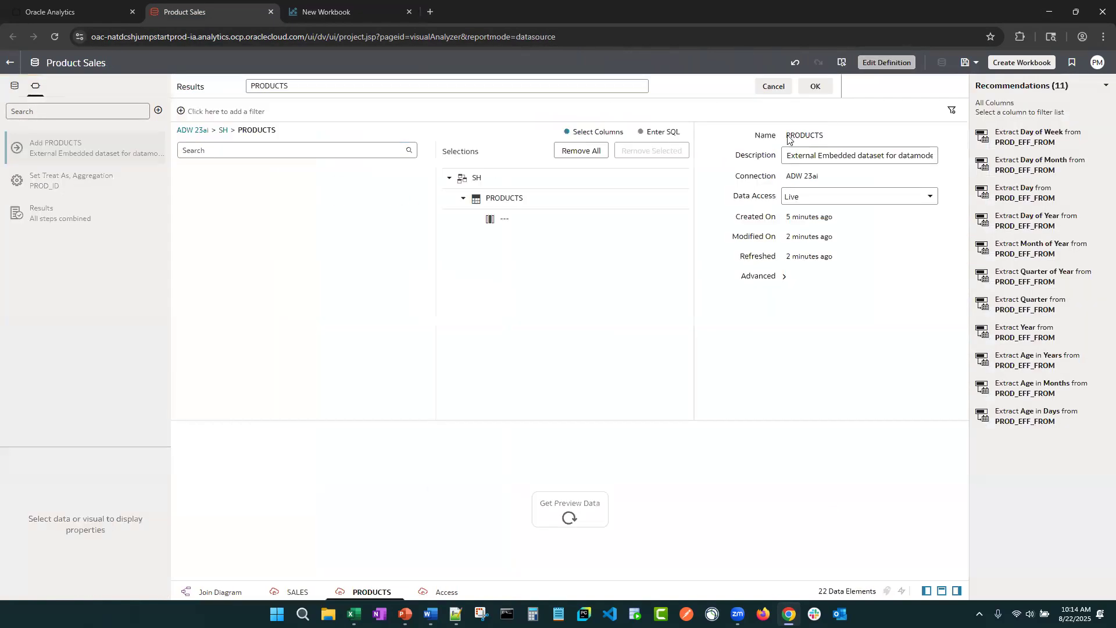
left_click(789, 133)
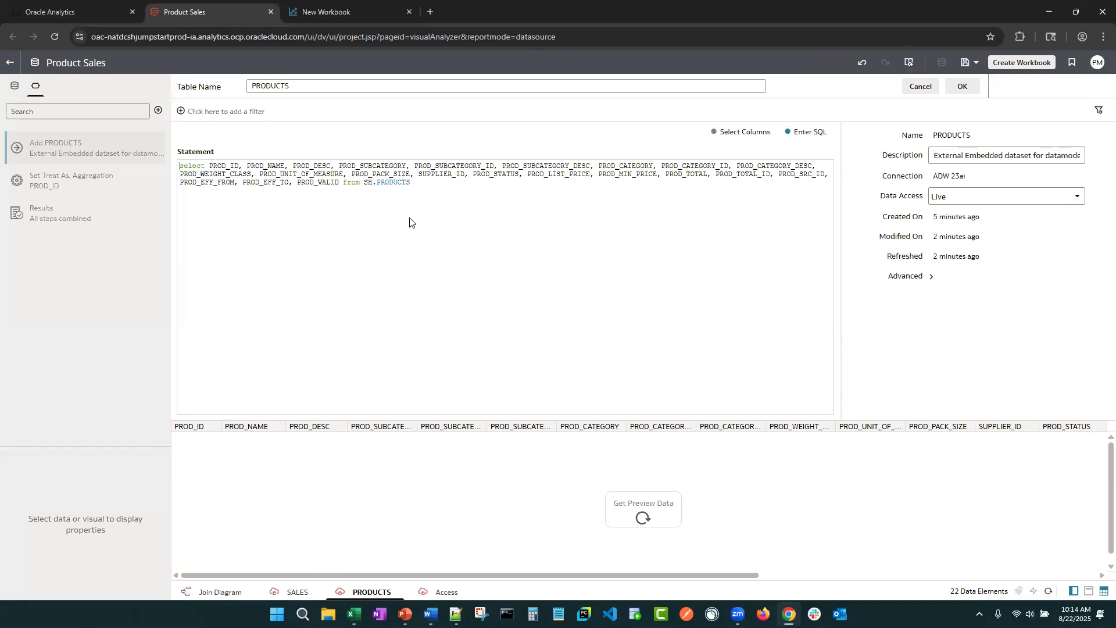
left_click(361, 13)
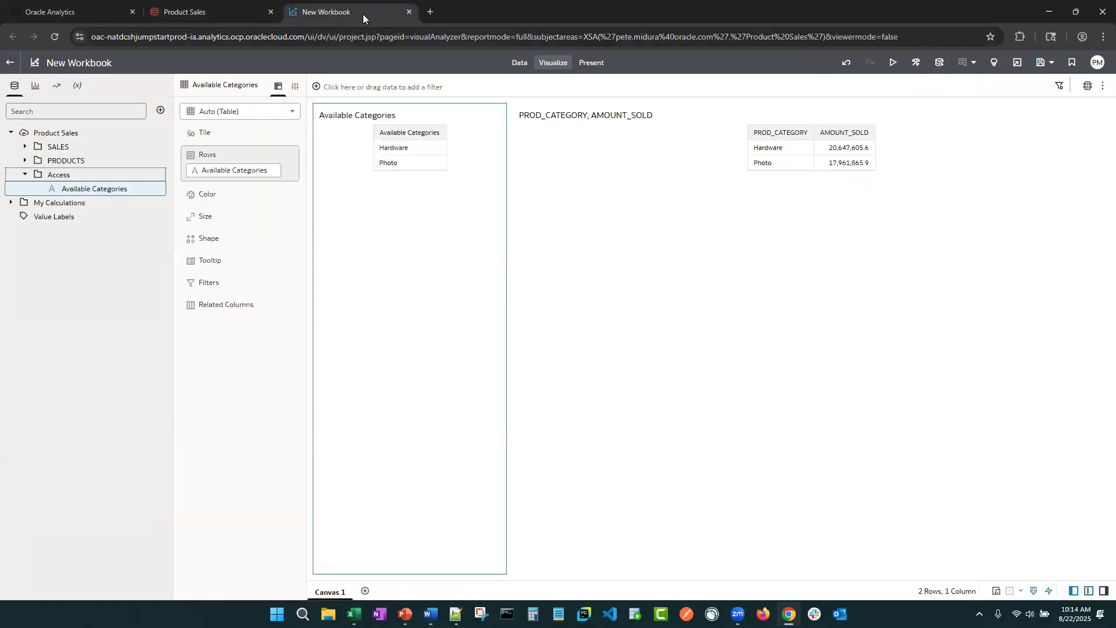